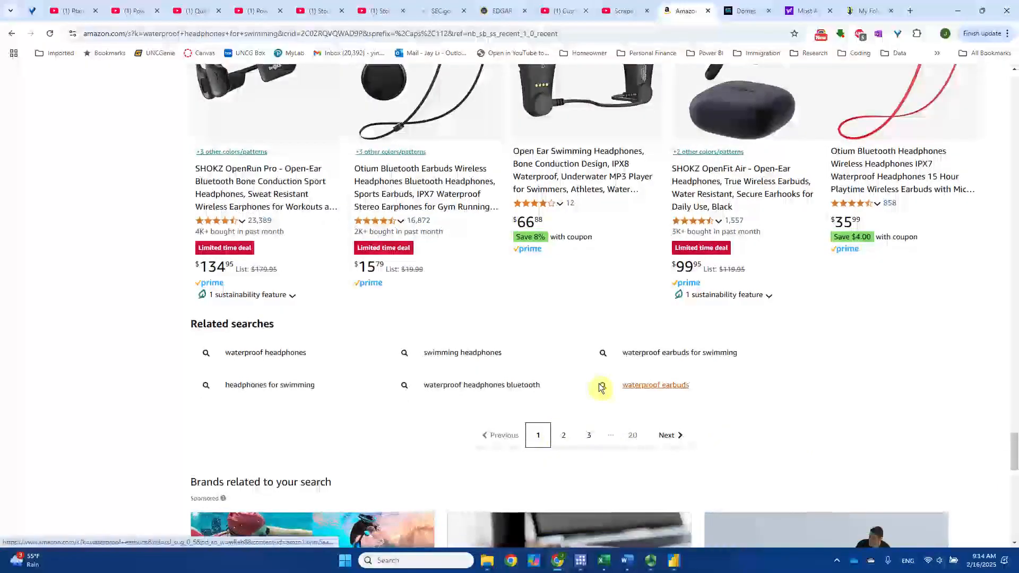
- Look through the first page of Amazon results for "waterproof headphones for swimming", examining product names, ratings and prices
scroll(599, 386, up, 15)
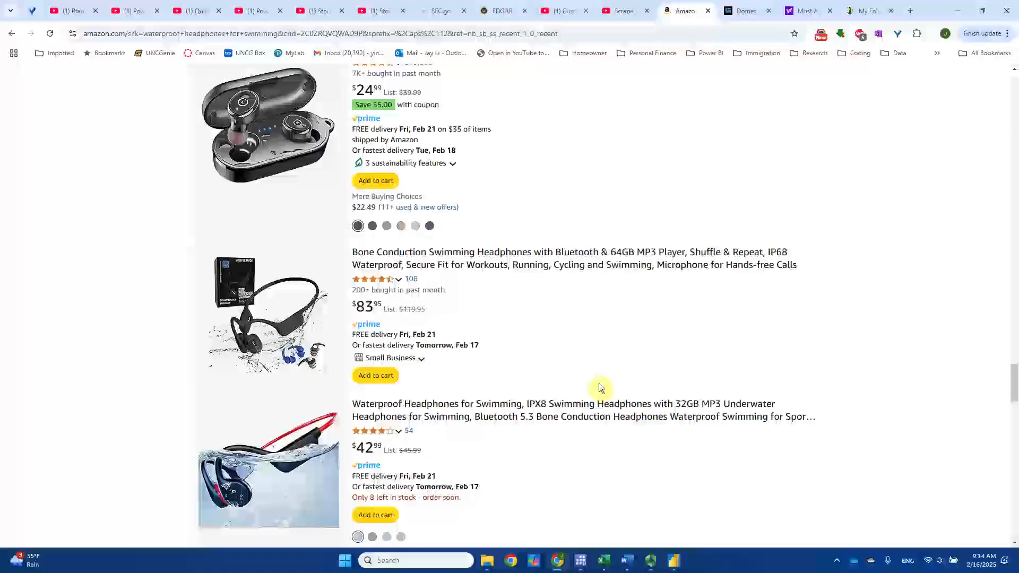
scroll(551, 329, up, 6)
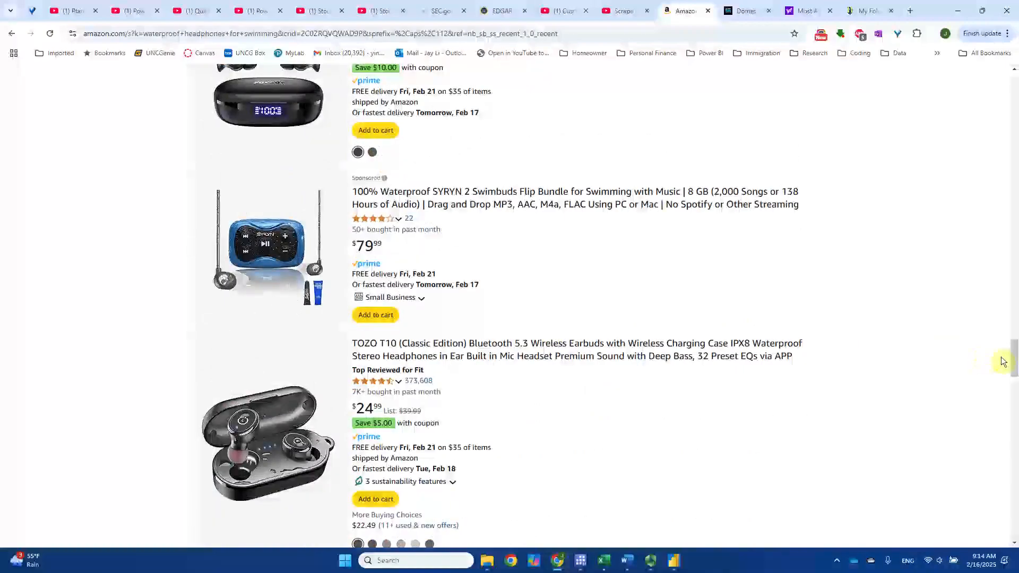
drag(1009, 359, 1005, 221)
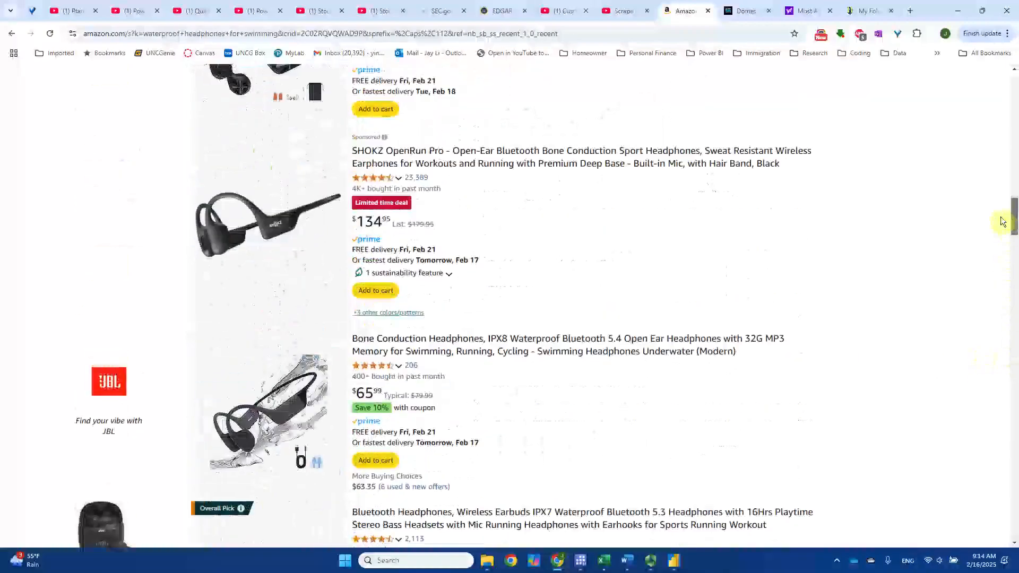
scroll(885, 279, up, 5)
scroll(887, 280, up, 1)
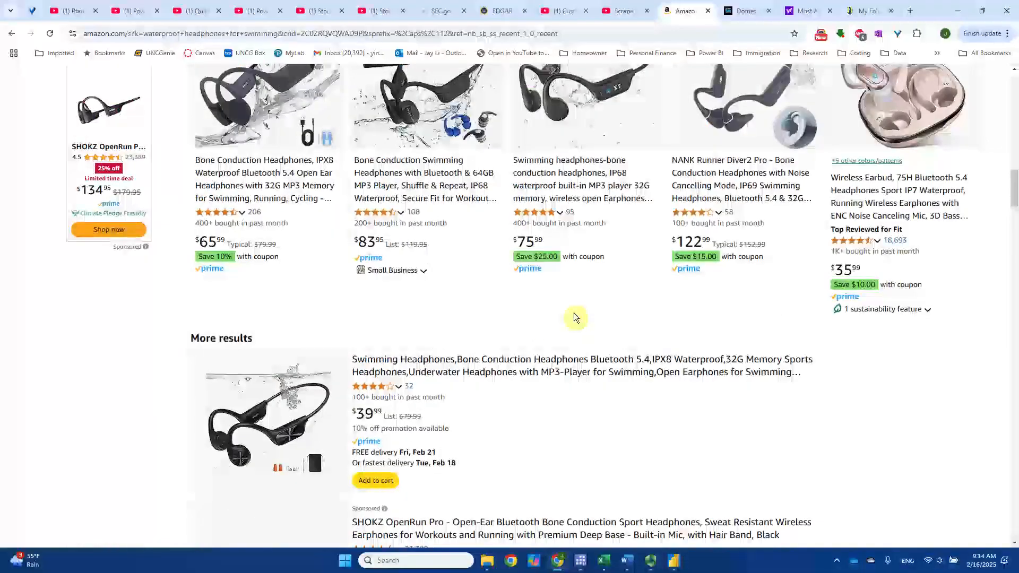
scroll(534, 353, down, 2)
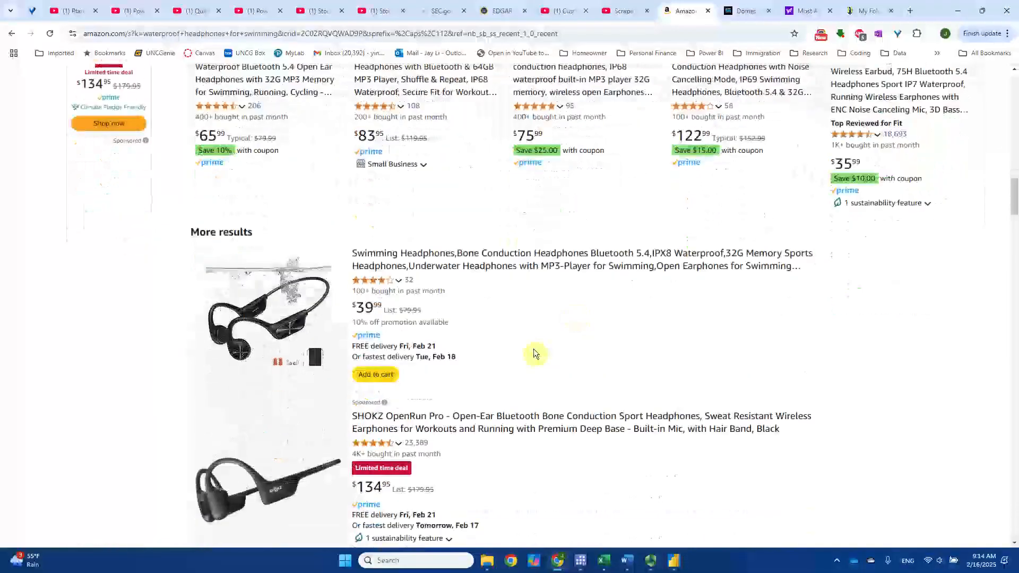
scroll(535, 353, down, 4)
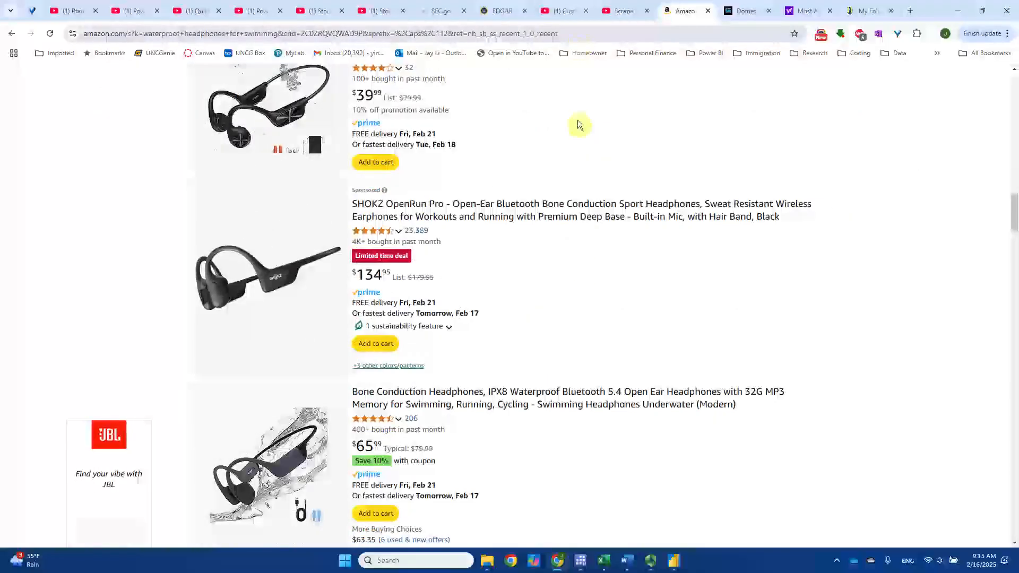
scroll(588, 292, down, 1)
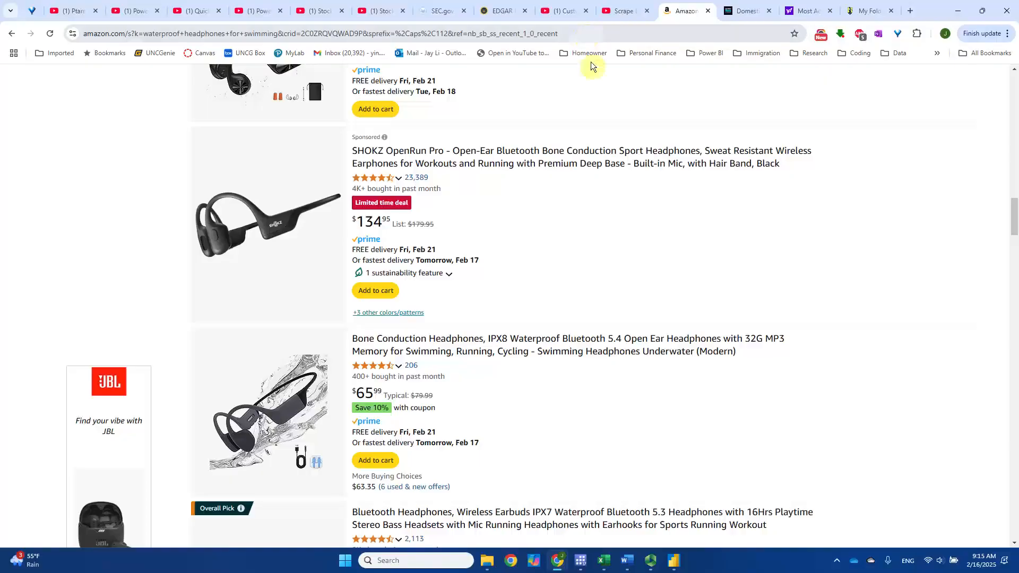
- Open page 2 of the search results and examine the page-number parameters in its URL
drag(1014, 229, 1014, 451)
click(565, 440)
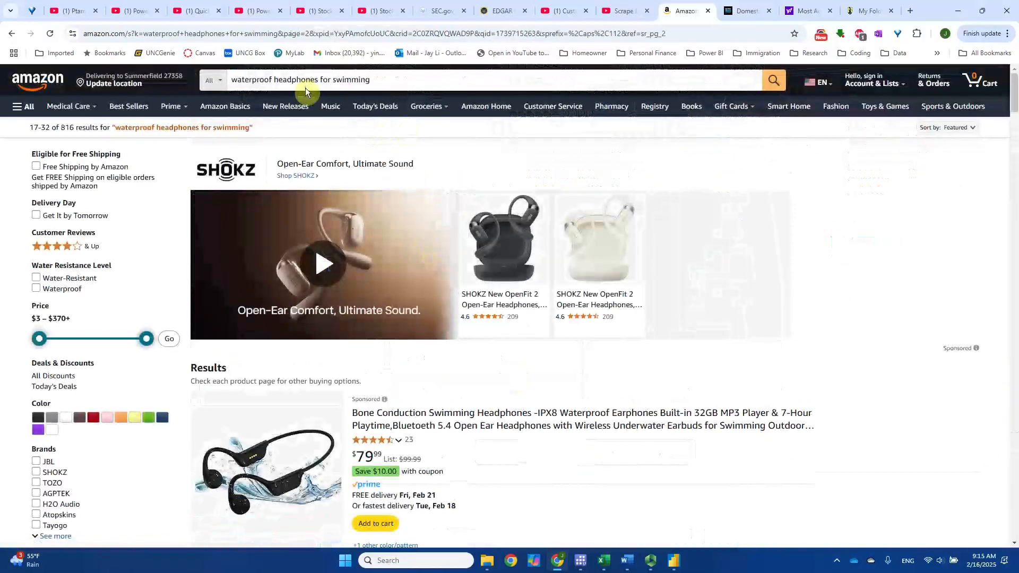
drag(286, 33, 312, 34)
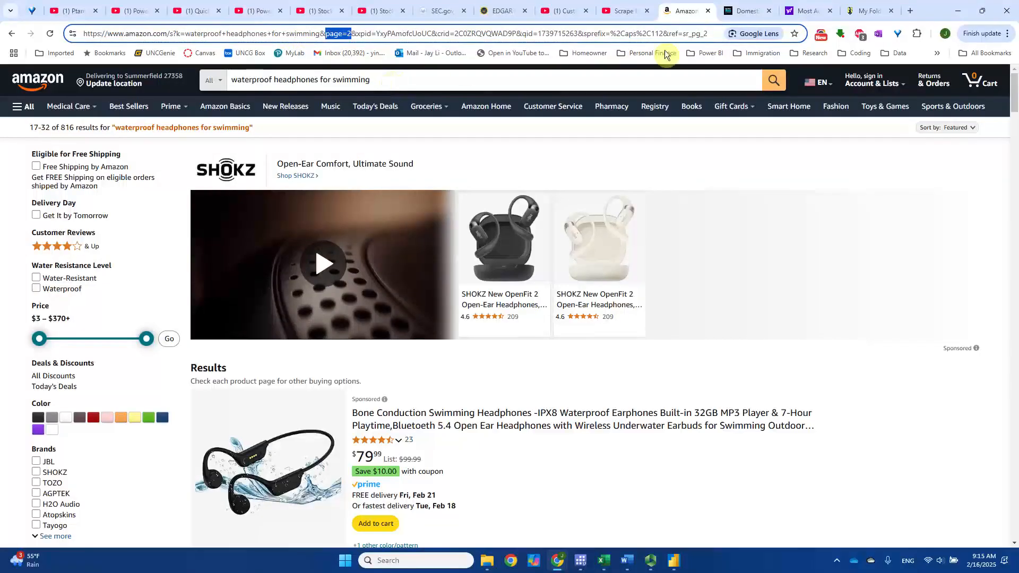
drag(692, 34, 711, 33)
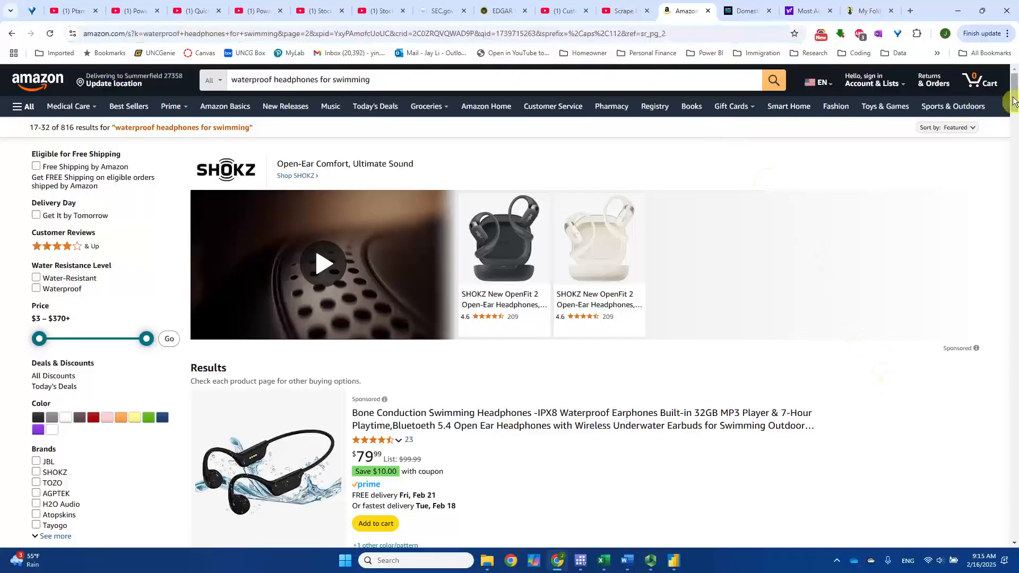
- Open page 3 of the search results and compare the page-number parameters in its URL
drag(1014, 98, 999, 428)
scroll(812, 390, down, 8)
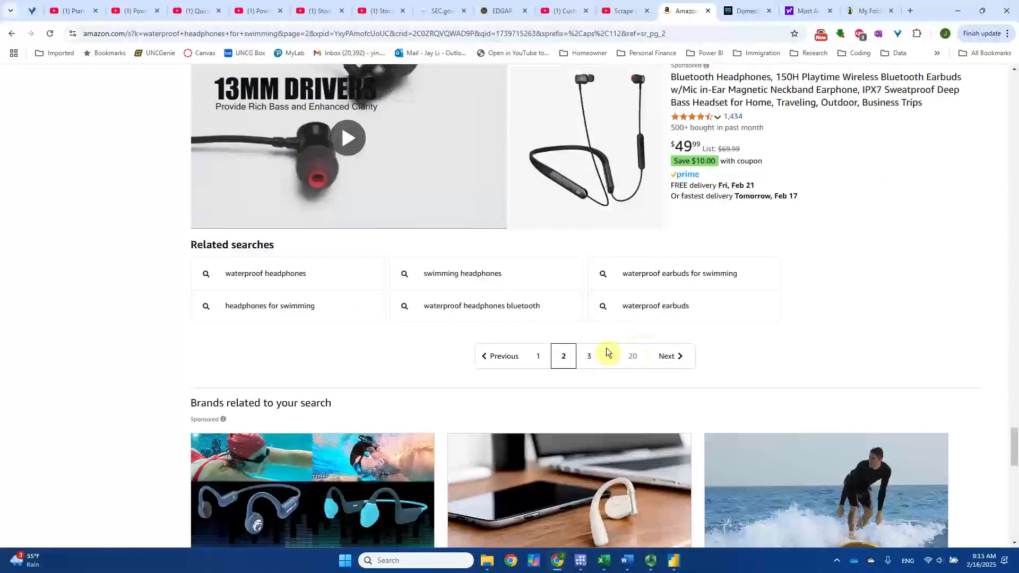
click(587, 361)
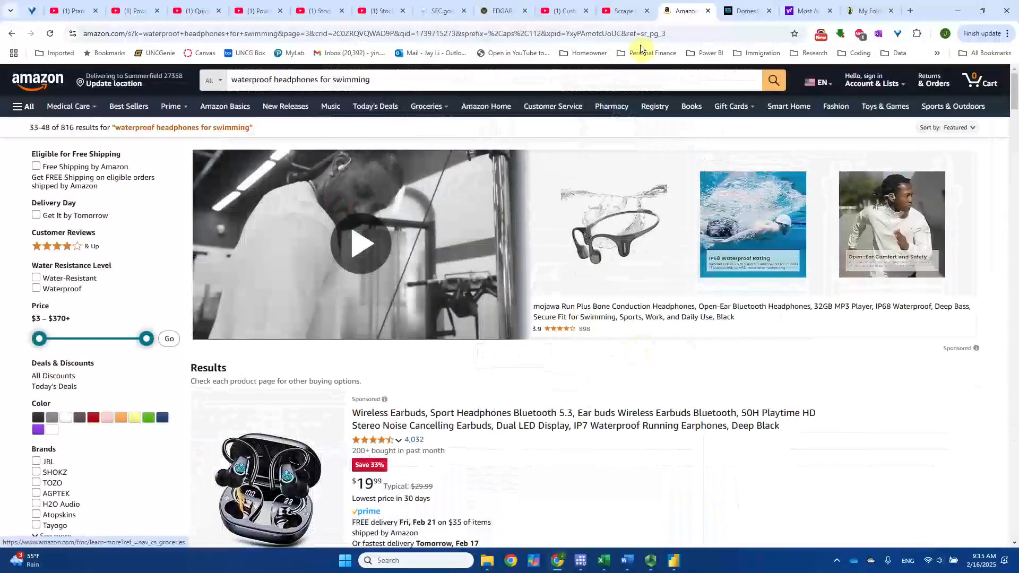
drag(352, 33, 323, 35)
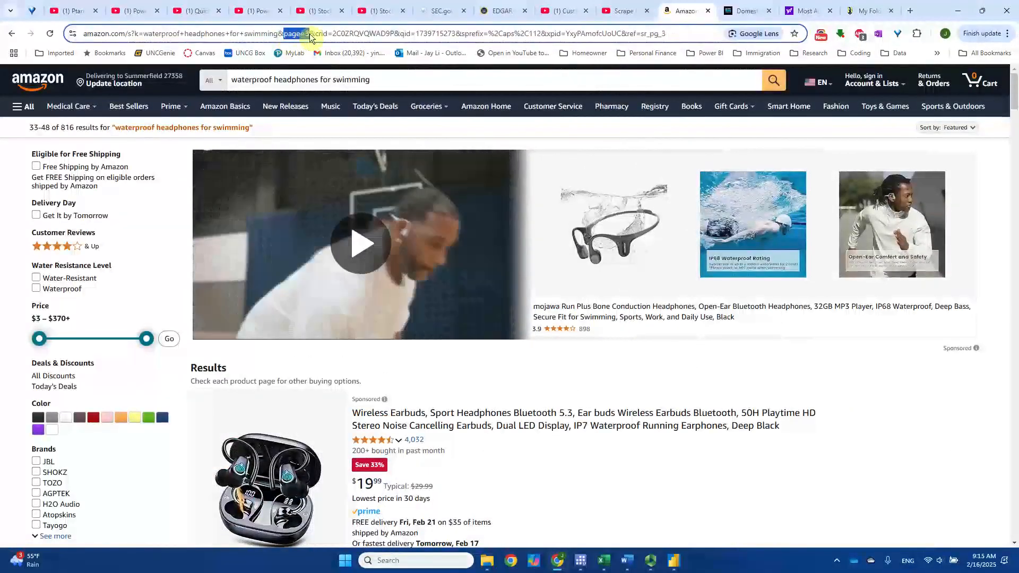
drag(691, 34, 710, 35)
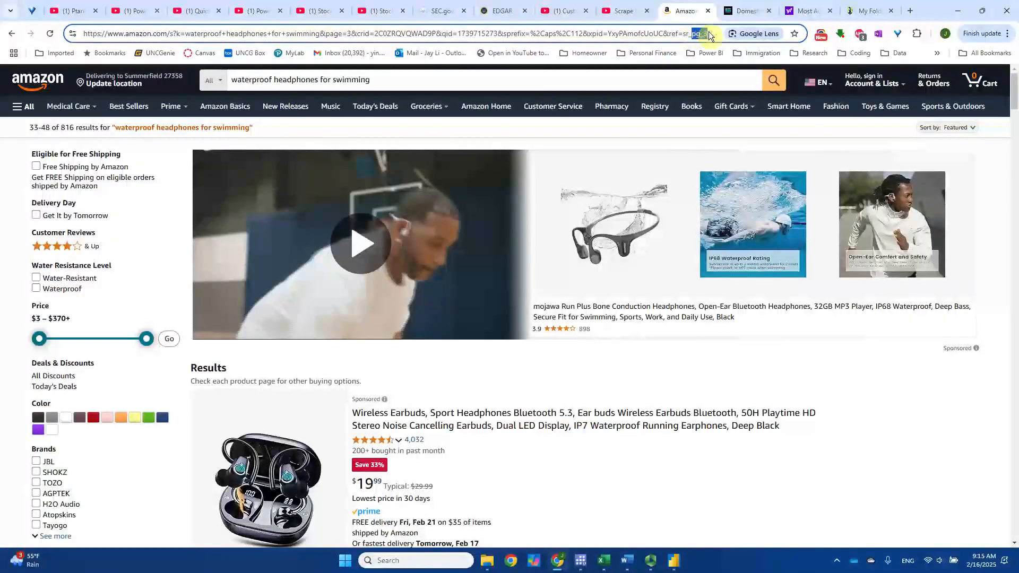
click(908, 443)
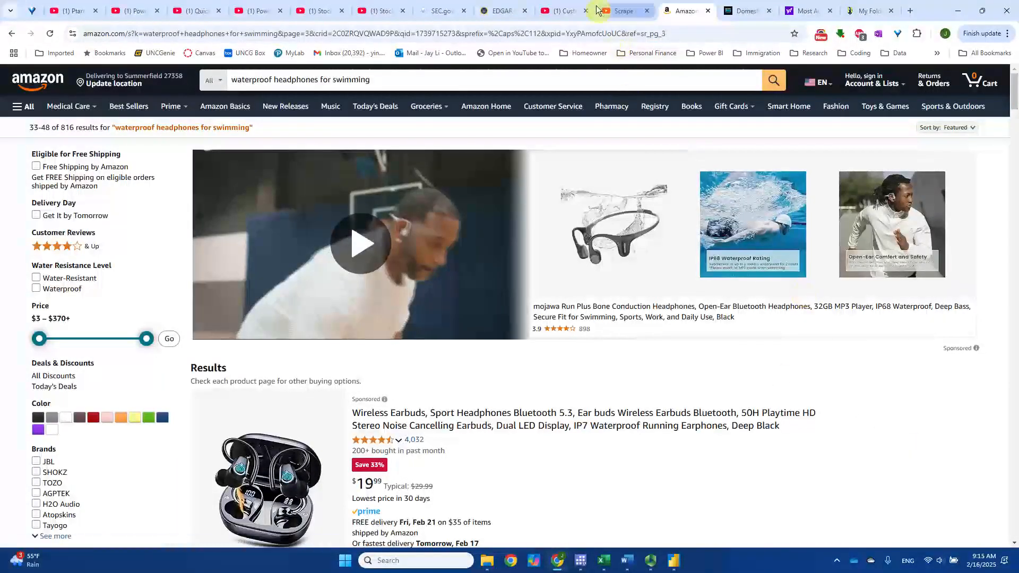
- Copy the page 3 results URL, switch to Power BI Desktop and connect to that address as a basic Web data source
click(683, 35)
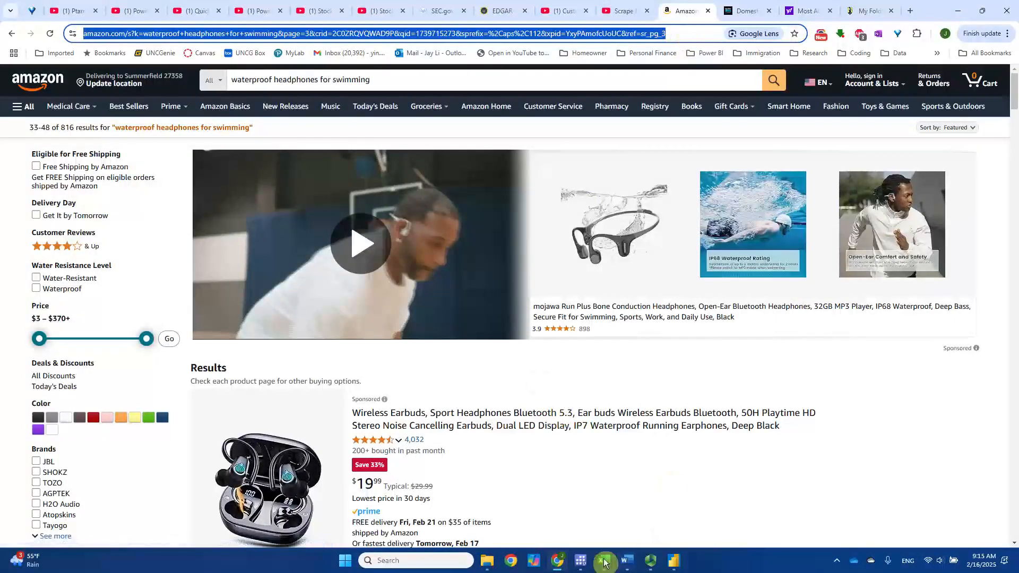
click(673, 561)
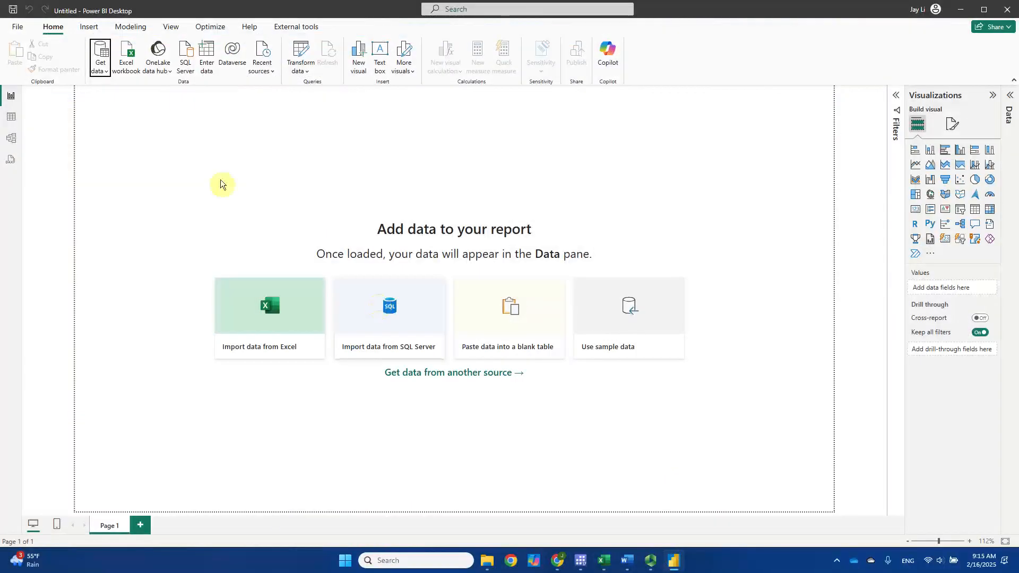
click(103, 73)
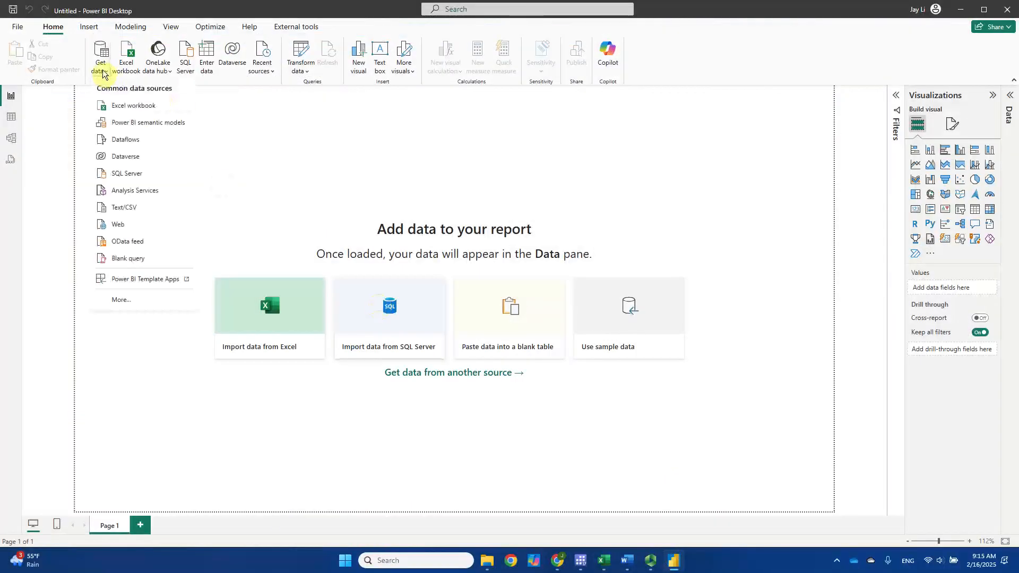
click(147, 225)
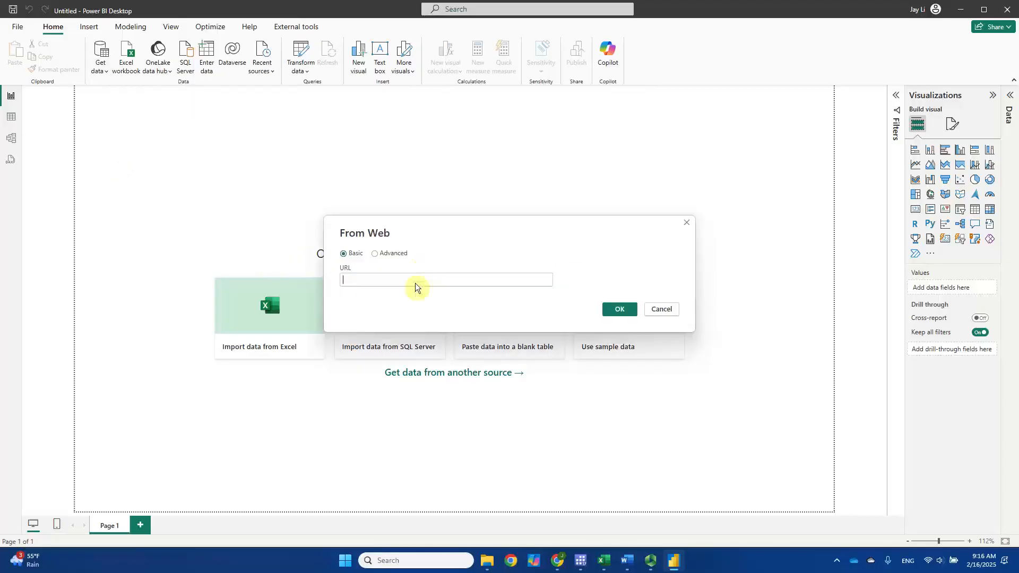
key(ctrl+v)
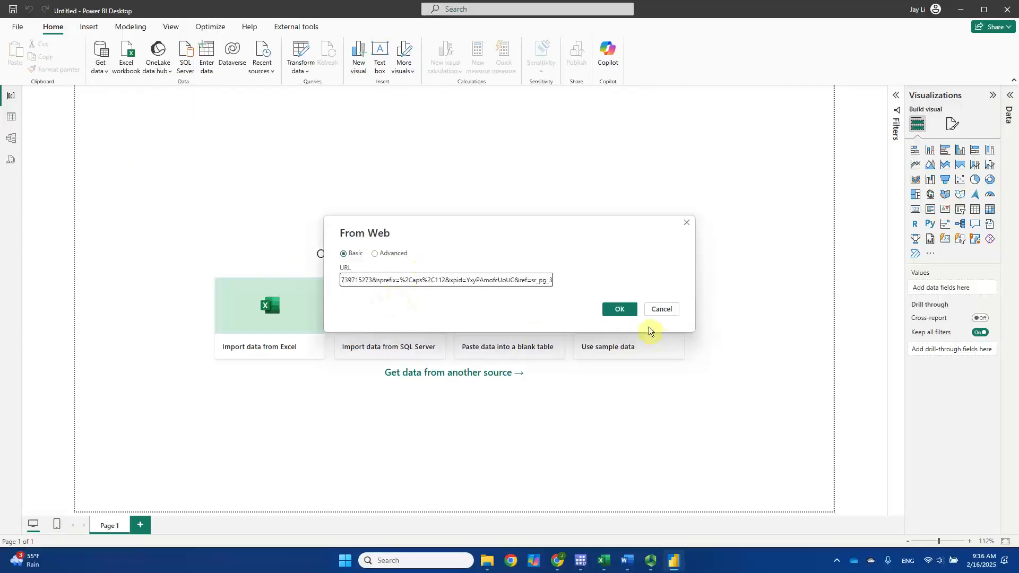
click(625, 311)
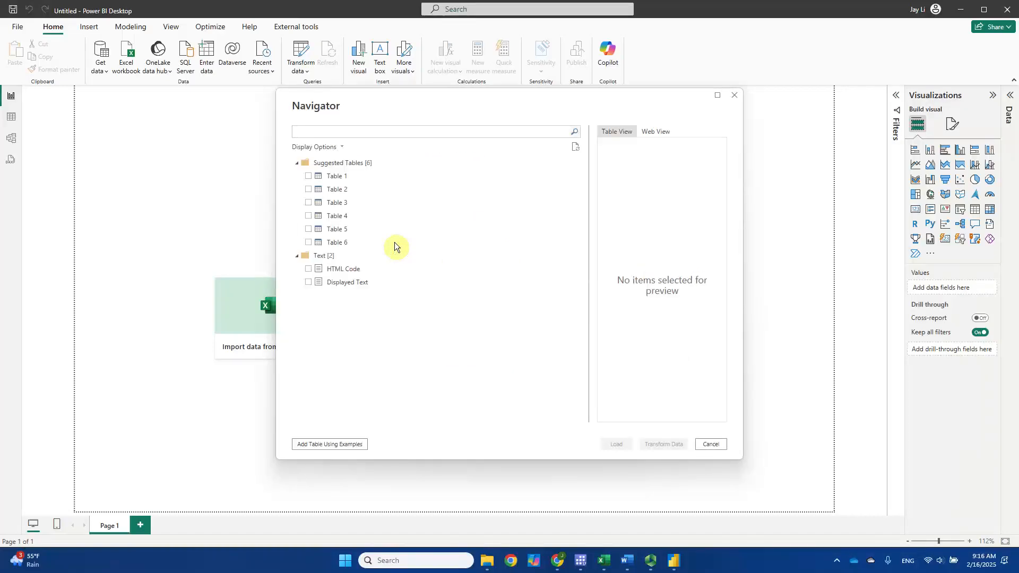
- Maximize the Navigator, preview suggested Table 1, and compare its rows with the product listings on the Amazon page in Chrome
click(717, 97)
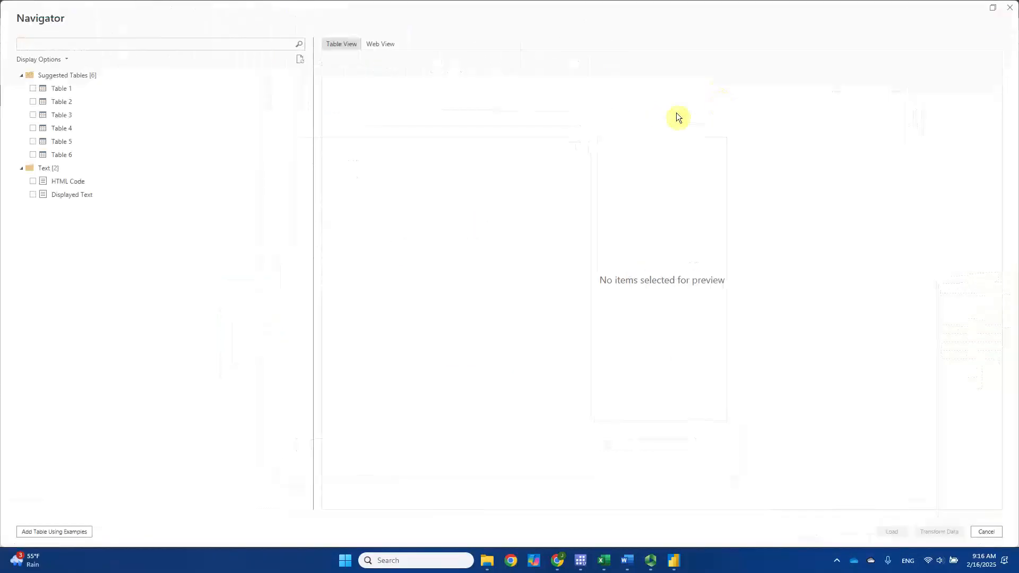
click(134, 97)
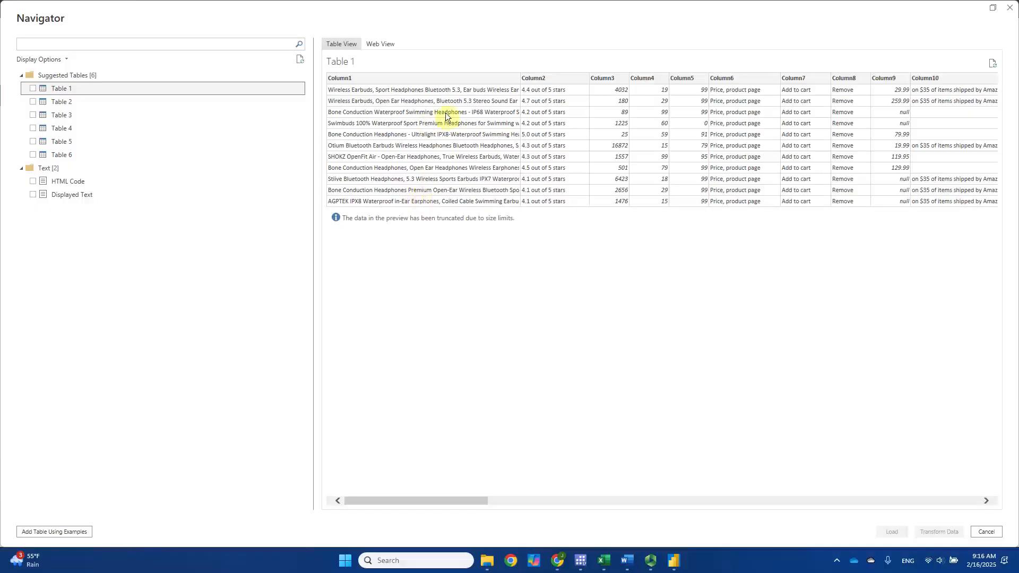
mouse_move(563, 561)
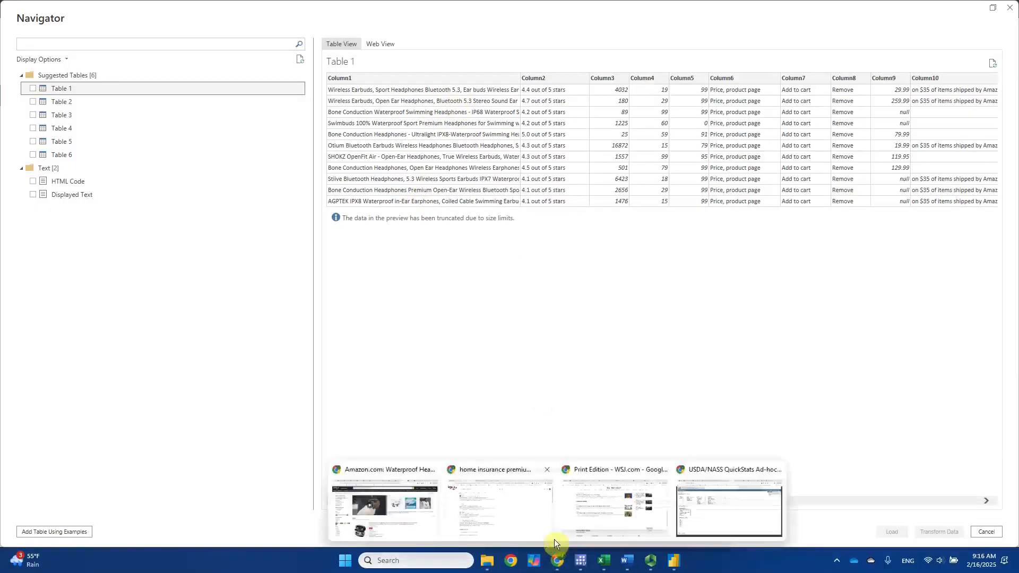
click(416, 530)
scroll(522, 386, down, 3)
scroll(522, 392, down, 2)
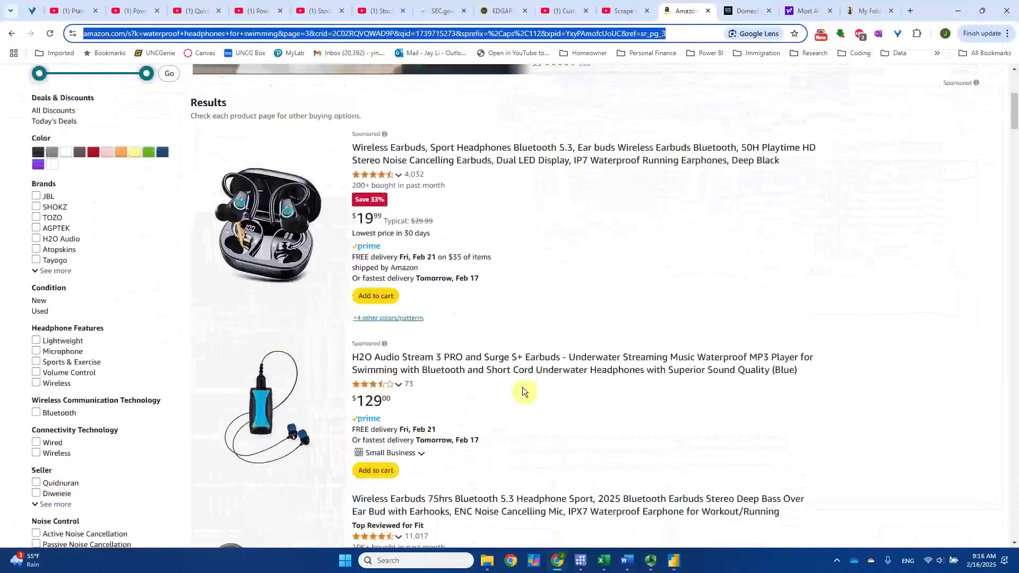
- Return to Power BI's Navigator, open Add Table Using Examples maximized, and bring the first product listing into the page preview
key(alt+Tab)
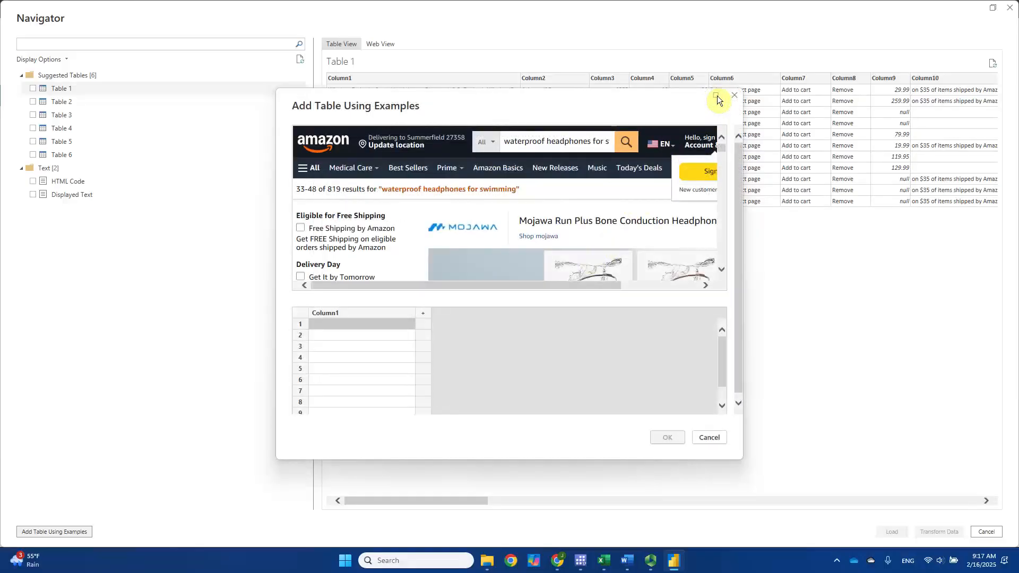
click(717, 96)
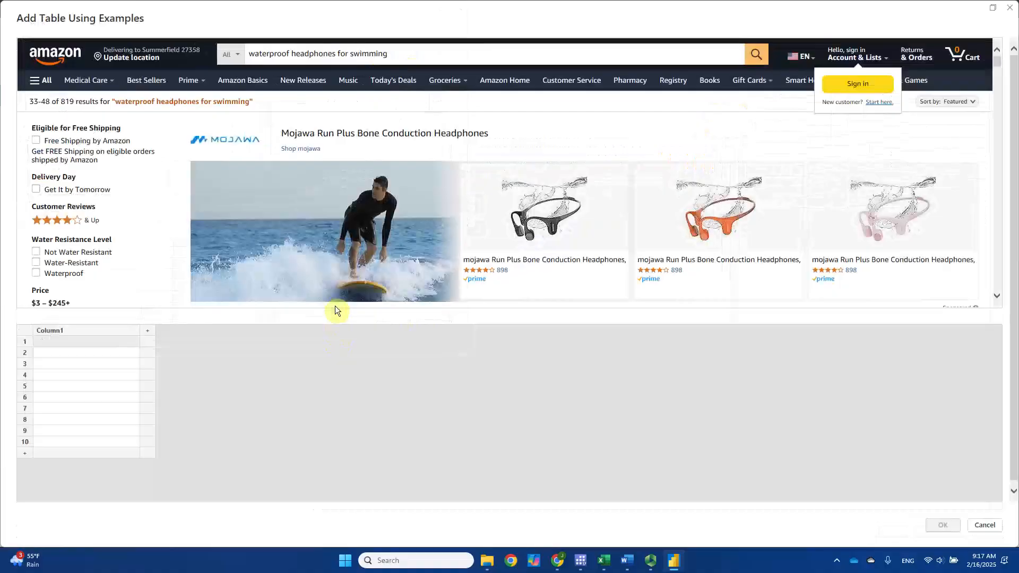
scroll(815, 187, down, 3)
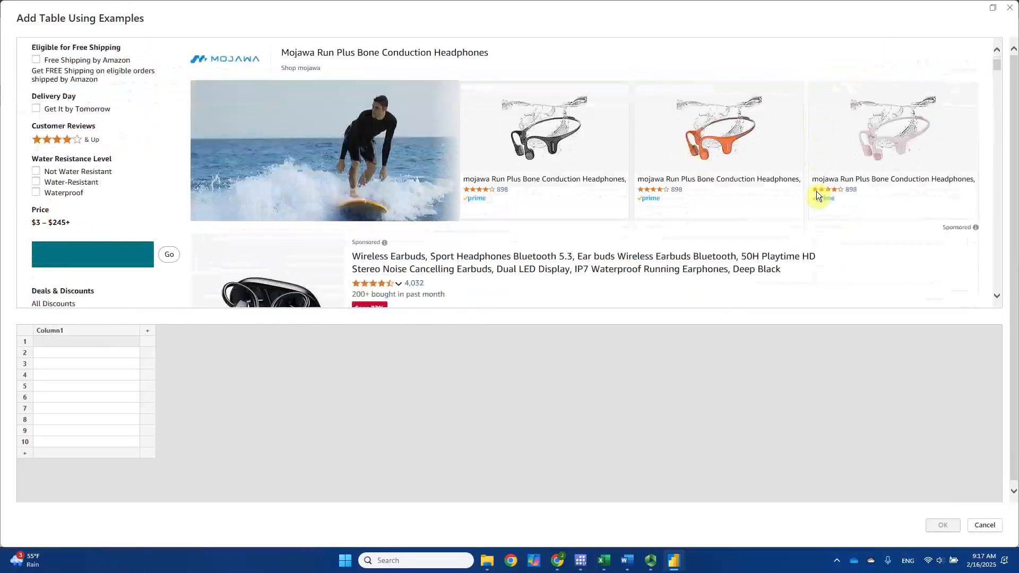
scroll(816, 192, down, 2)
scroll(816, 192, up, 6)
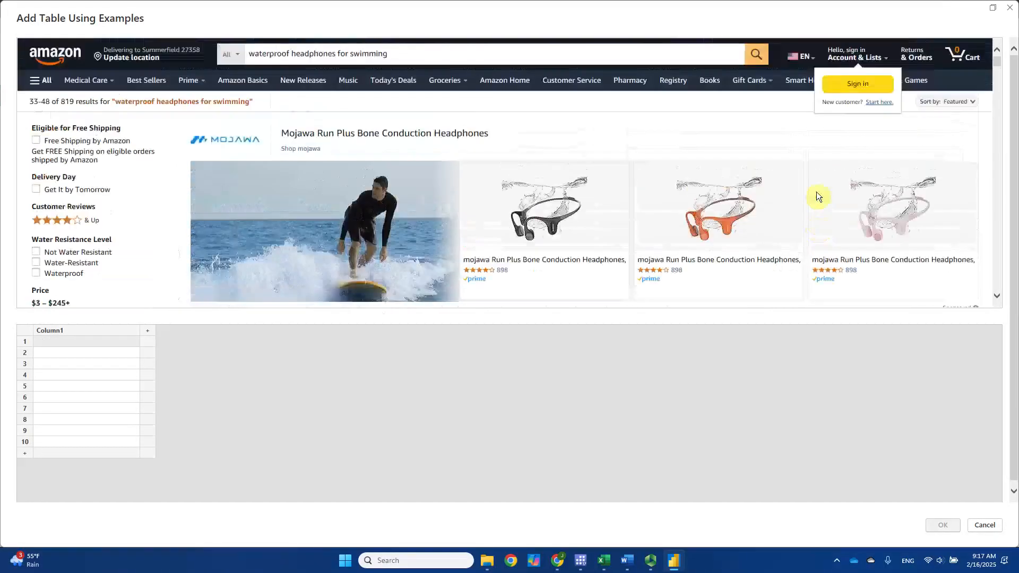
scroll(816, 192, down, 3)
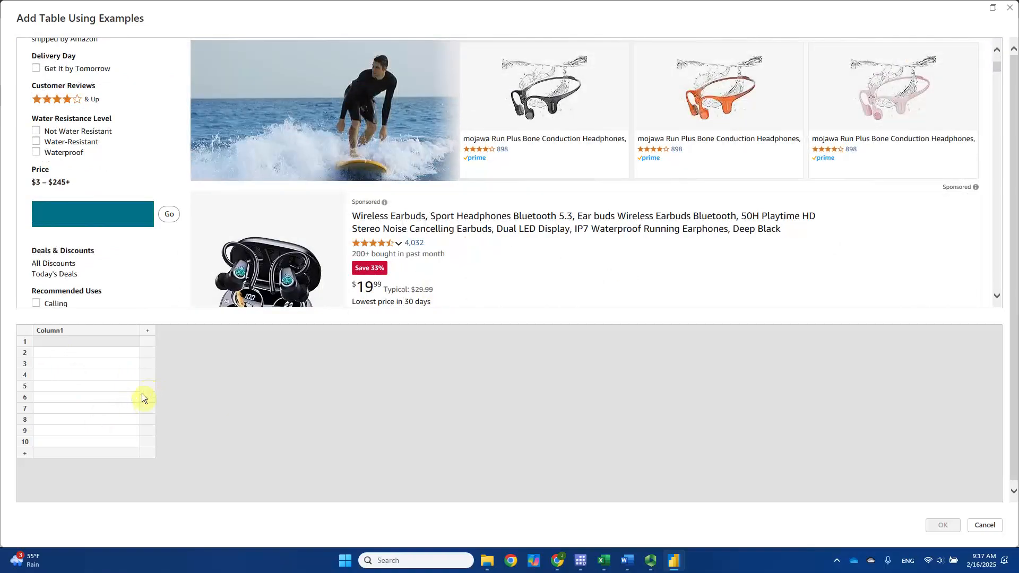
- Rename the example table's first column to Product
double_click(78, 333)
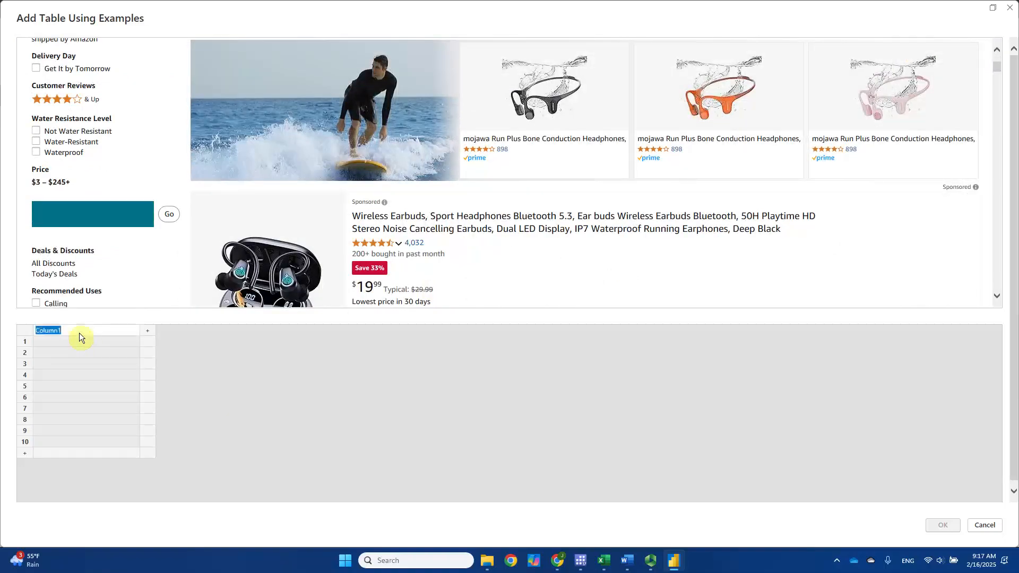
text(Product)
key(Return)
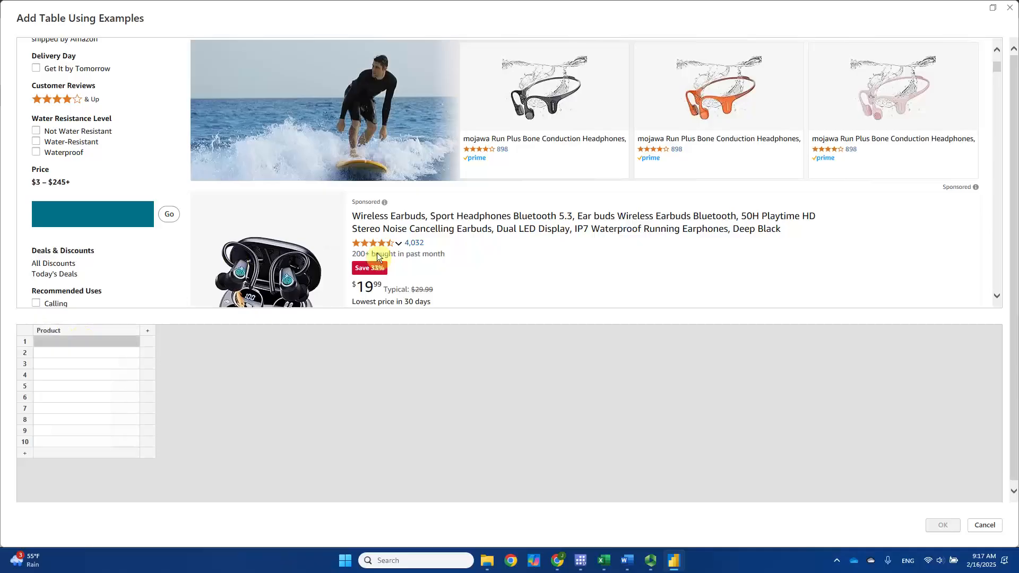
- Fill Product row 1 with the suggested full title of the first non-sponsored listing, Swimbuds 100% Waterproof Sport Premium Headphones, ending in "Watertight Fit"
scroll(492, 249, up, 2)
scroll(510, 208, down, 5)
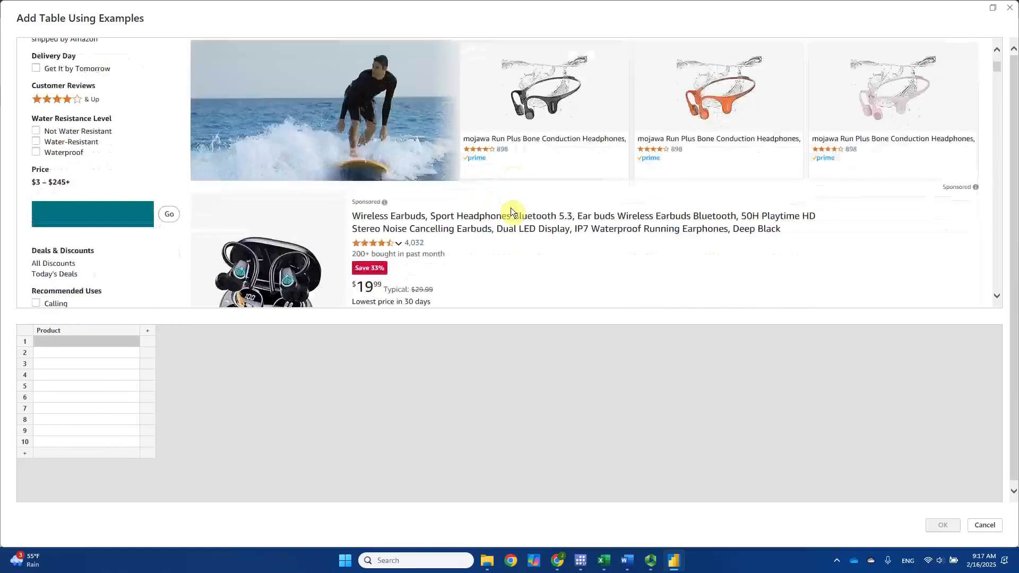
scroll(511, 208, down, 3)
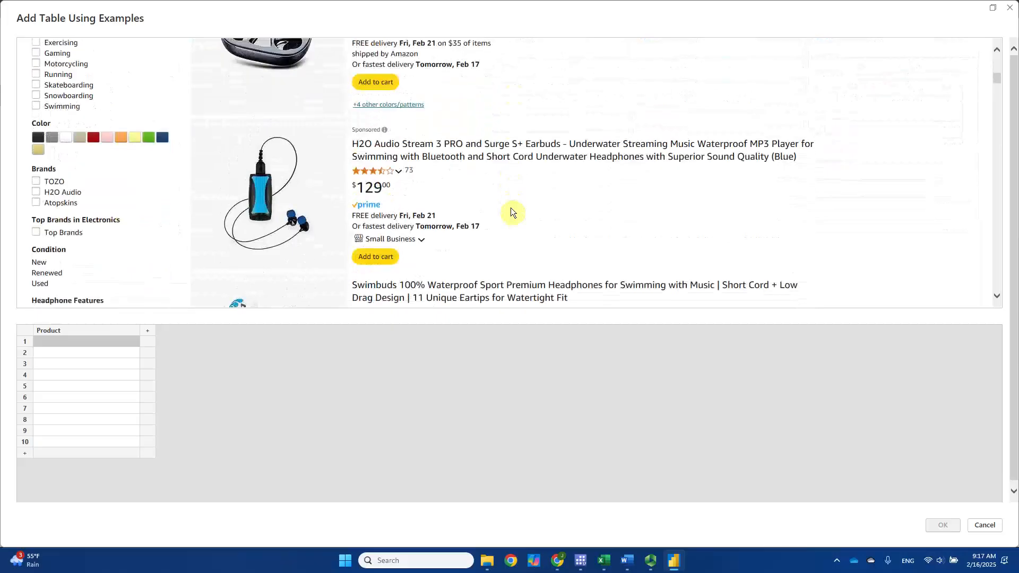
scroll(510, 208, up, 4)
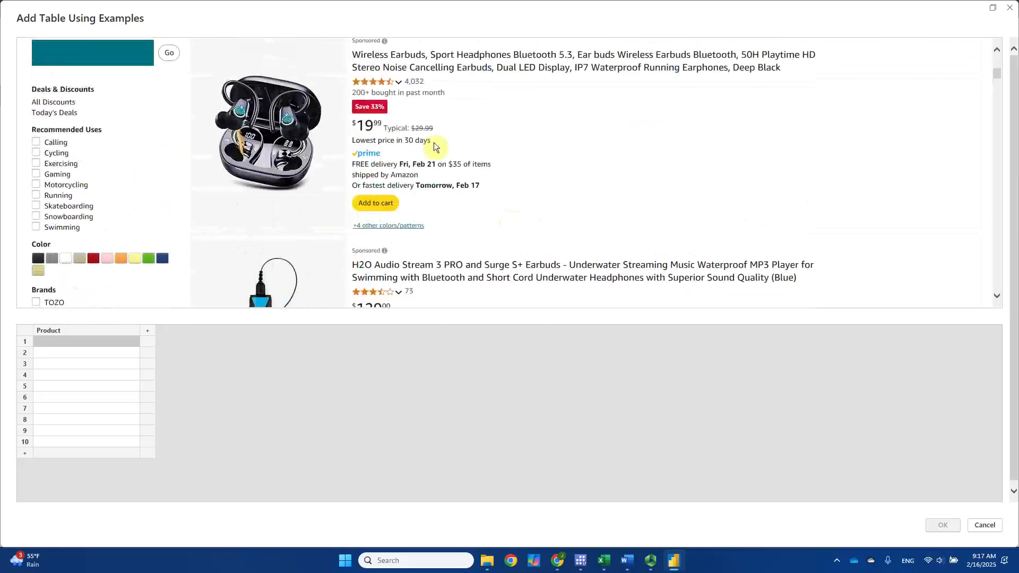
scroll(424, 212, down, 2)
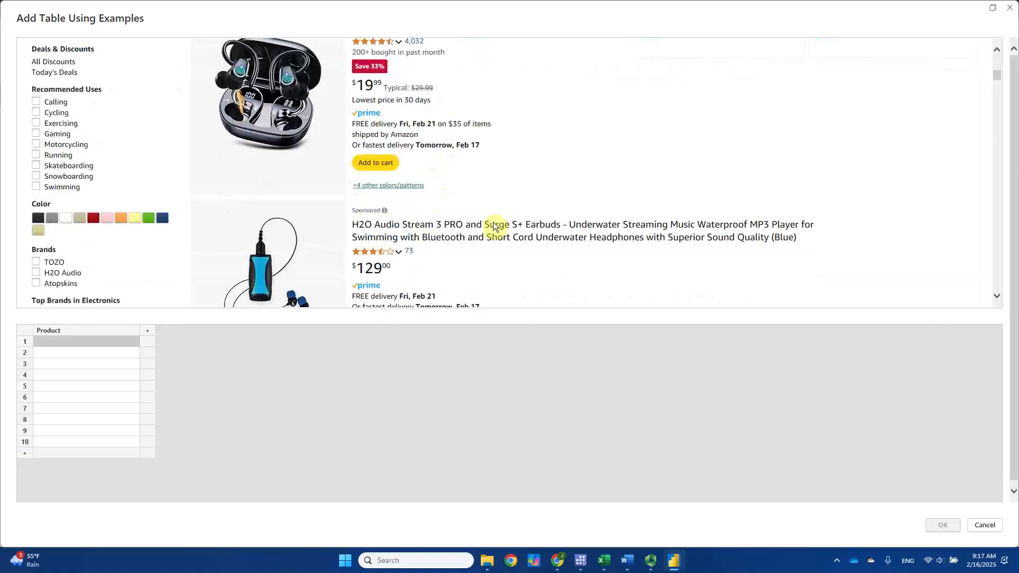
scroll(419, 215, down, 4)
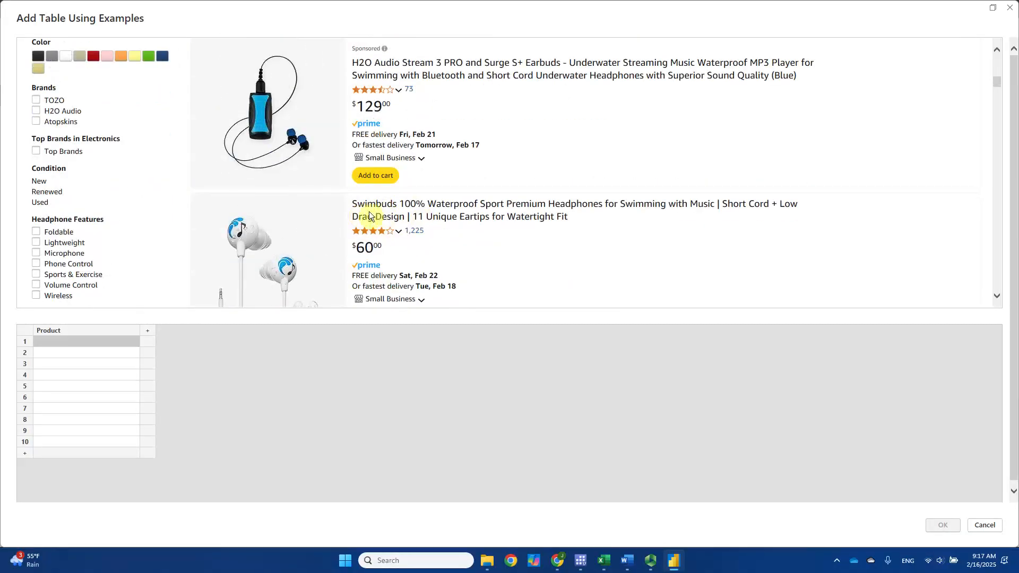
double_click(55, 345)
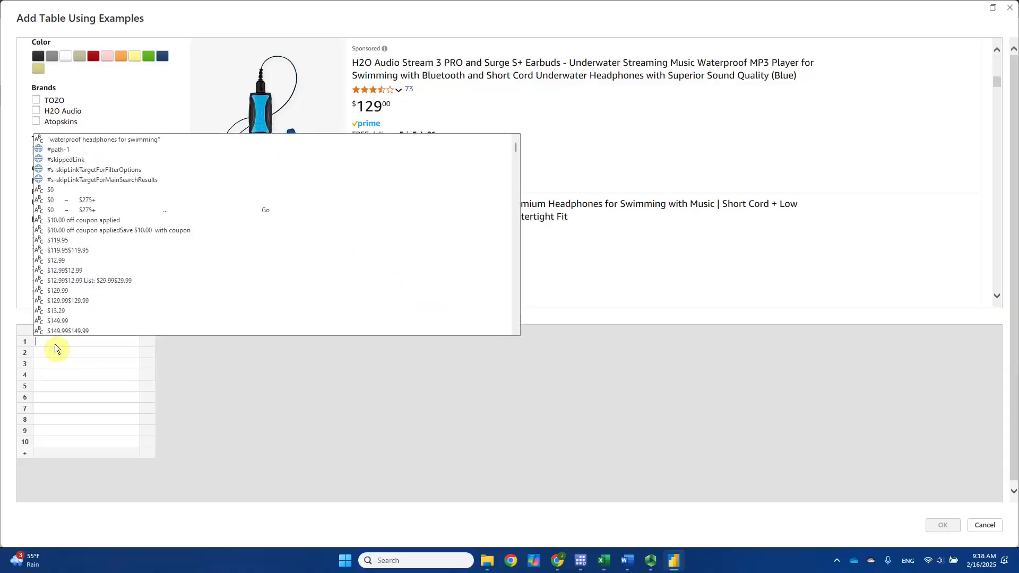
text(Swm)
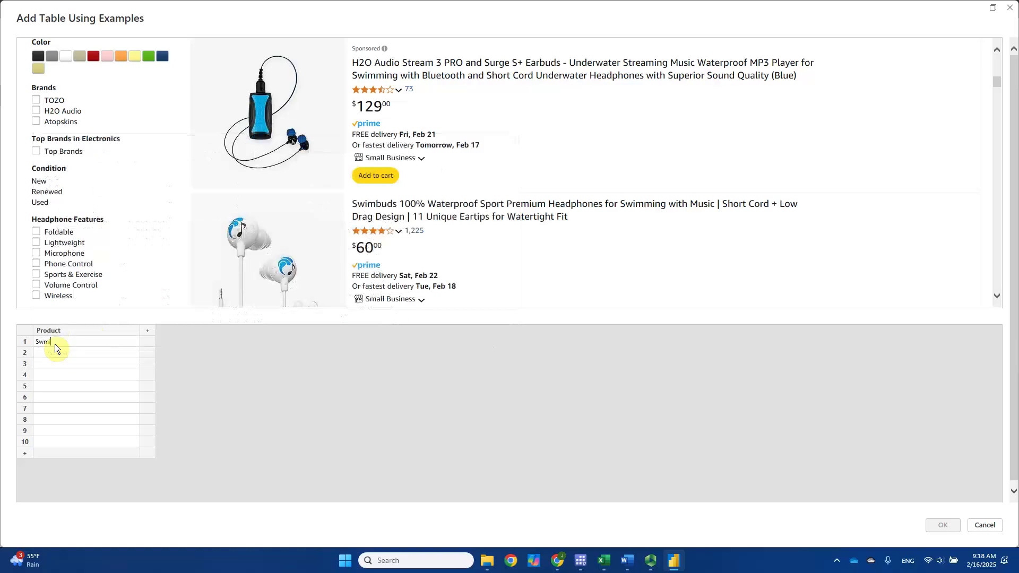
key(BackSpace)
text(i)
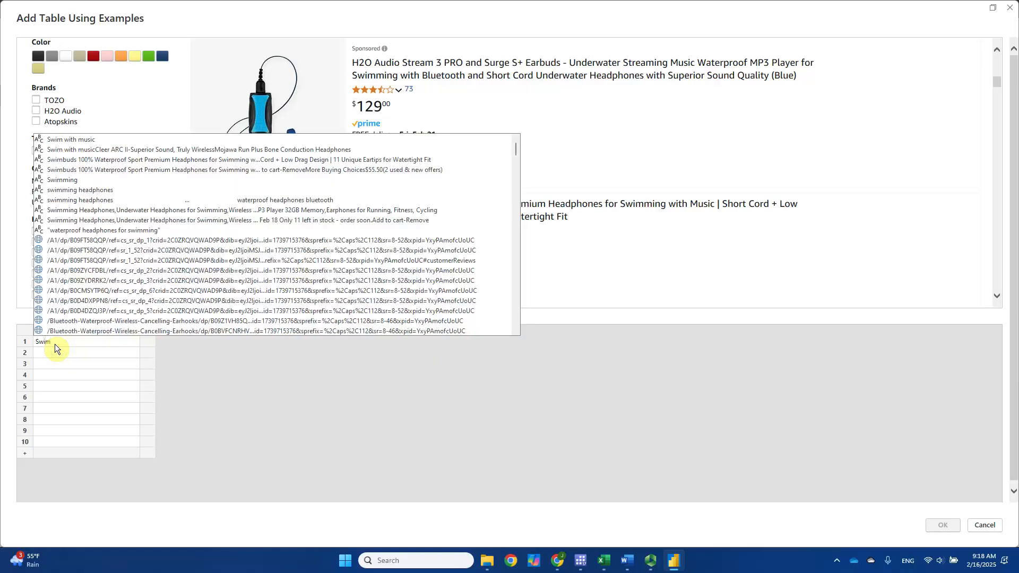
text(bud)
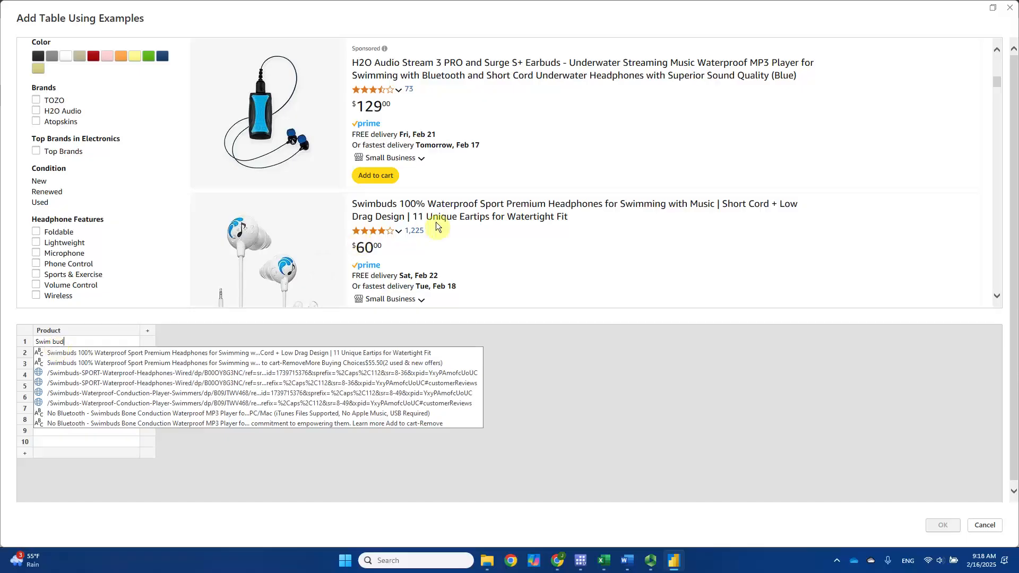
click(125, 355)
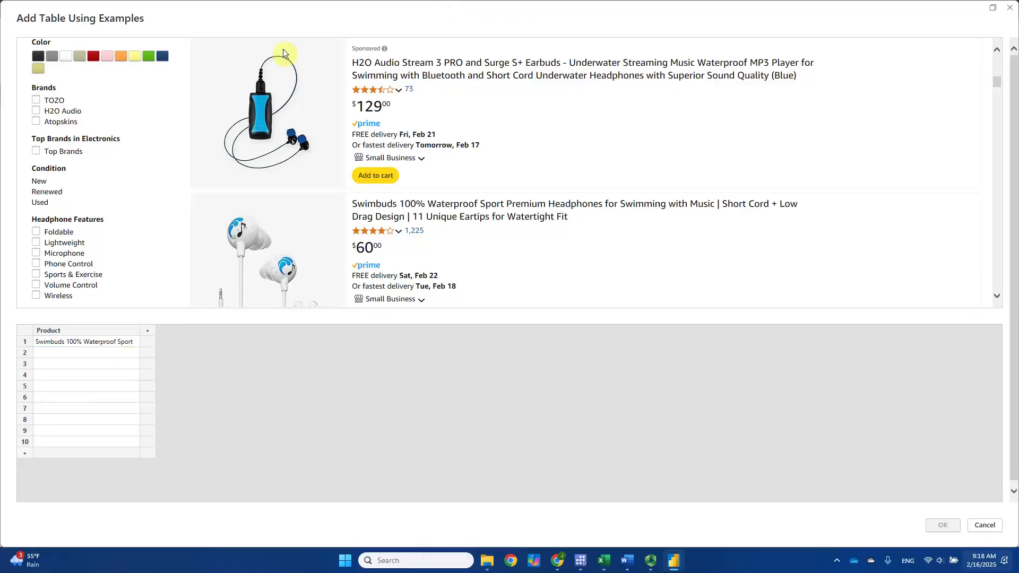
click(98, 353)
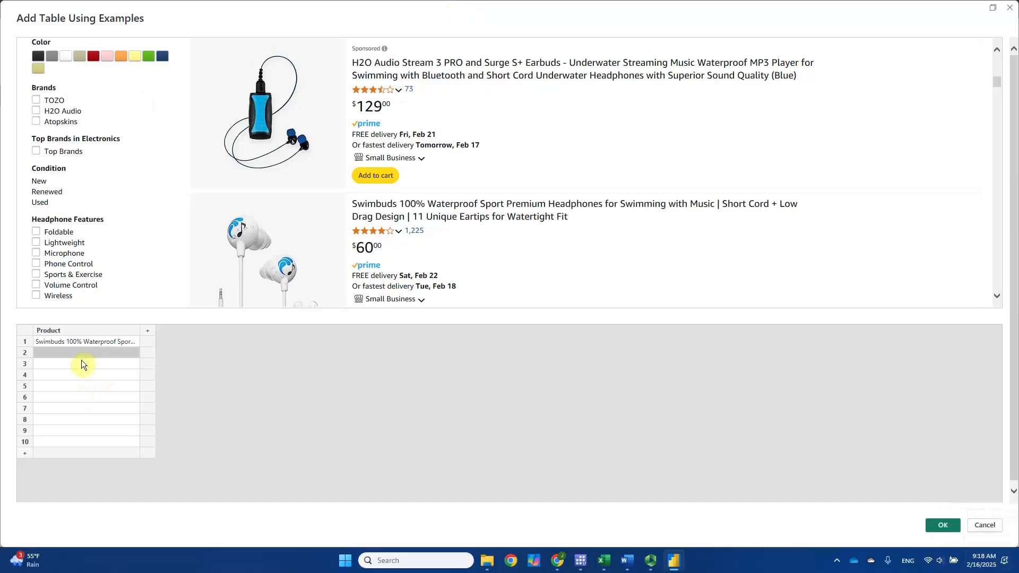
- Fill Product row 2 with the suggested title "Bone Conduction Headphones - Ultralight IPX8-Waterproof Swimming", ending in "Case For Swimming Running Surfing"
scroll(497, 222, down, 3)
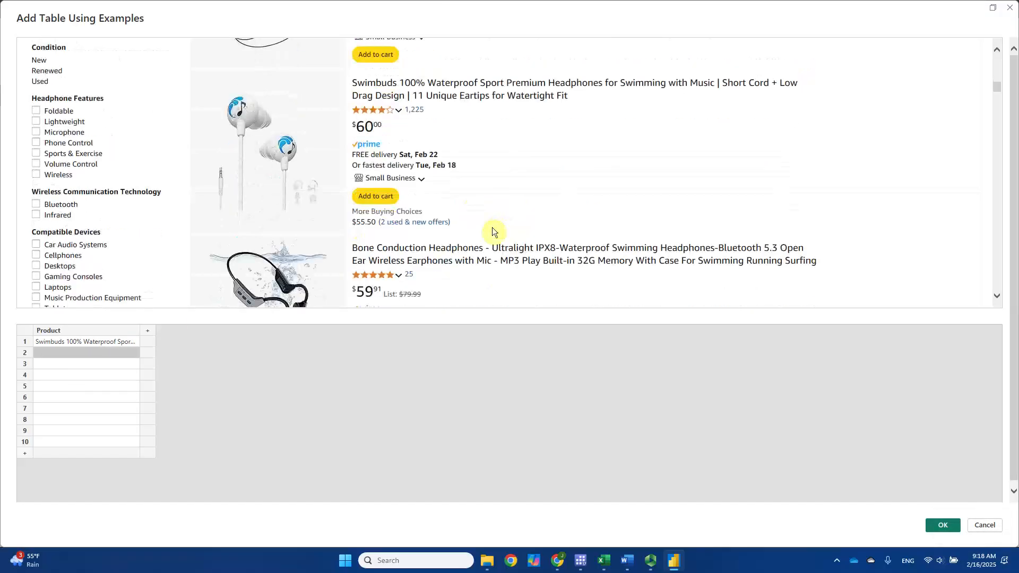
scroll(455, 250, down, 3)
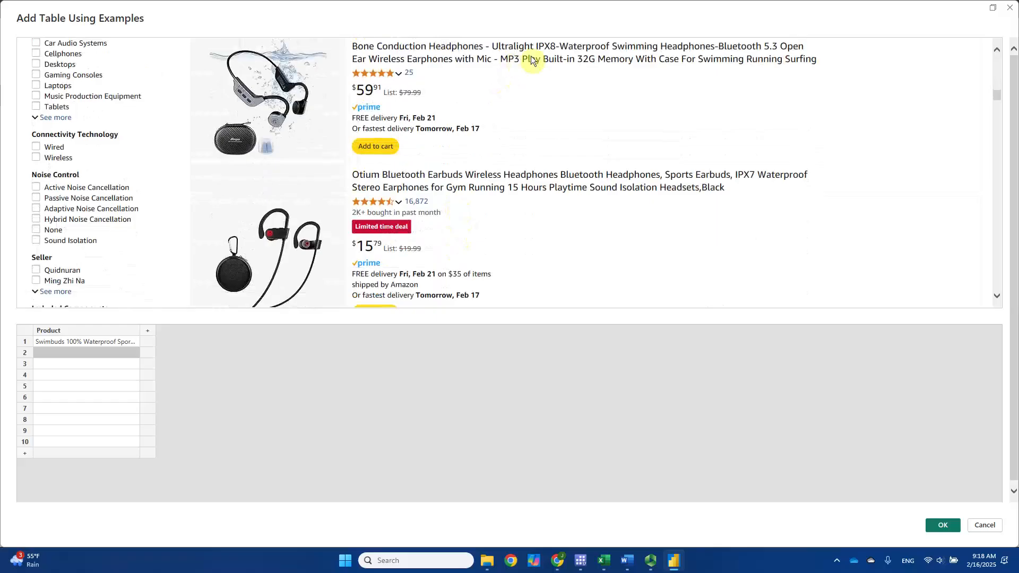
double_click(79, 352)
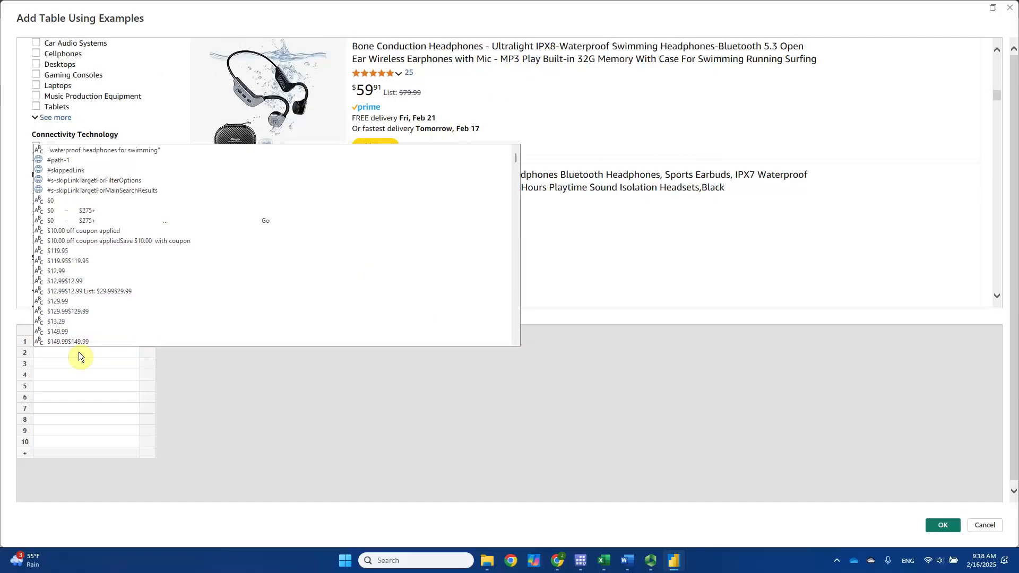
key(Escape)
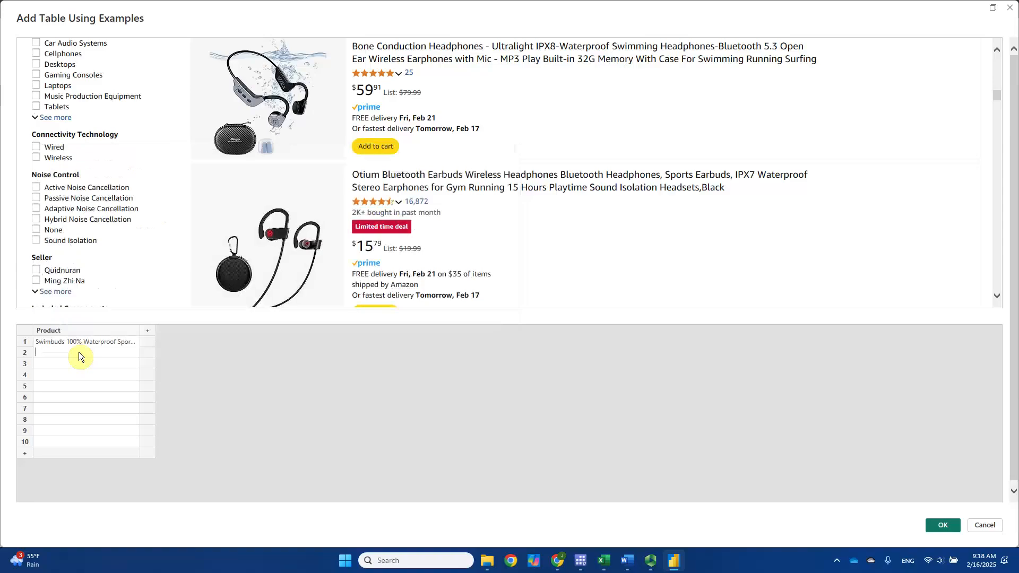
double_click(78, 352)
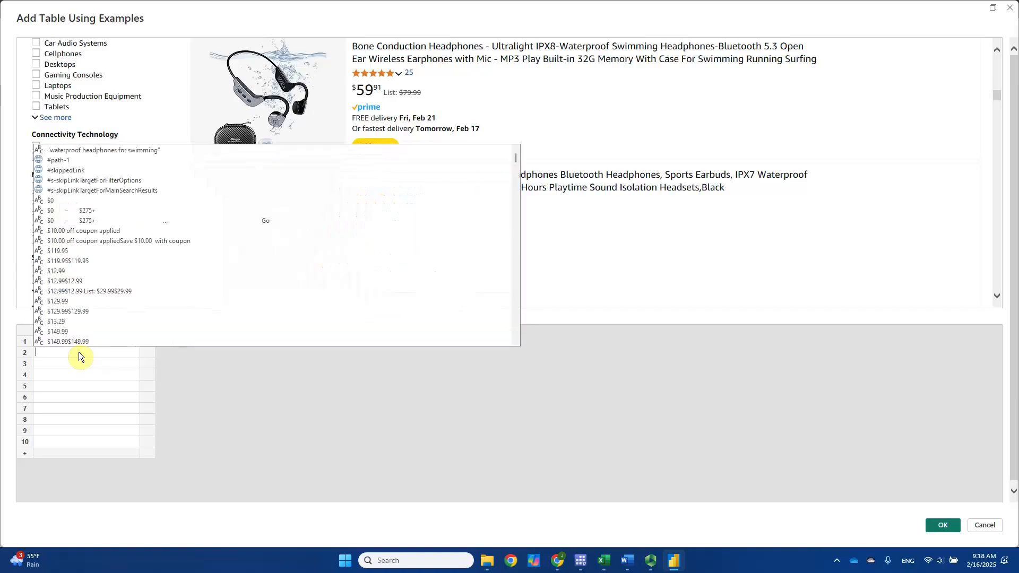
text(Bone)
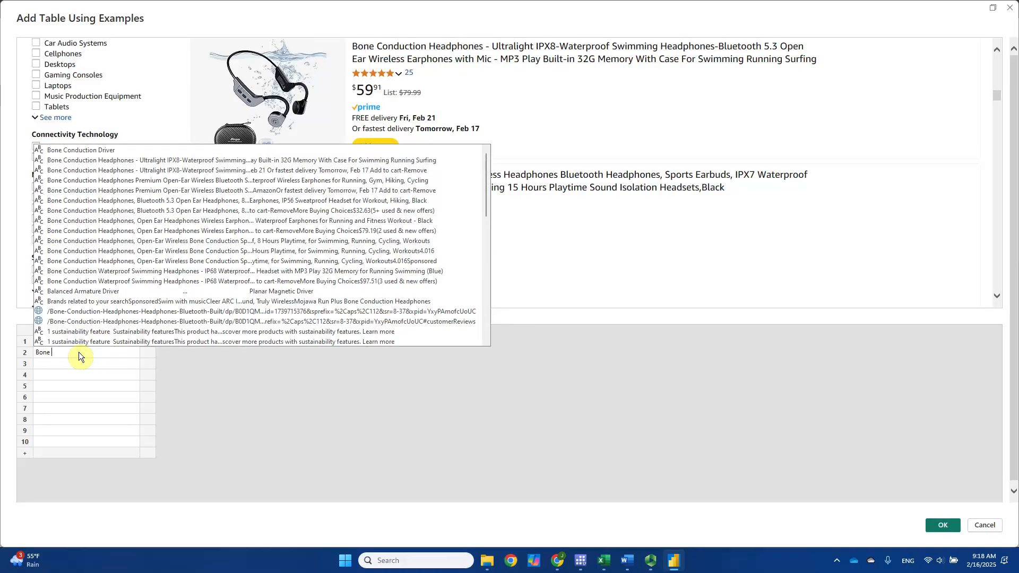
text( conduc)
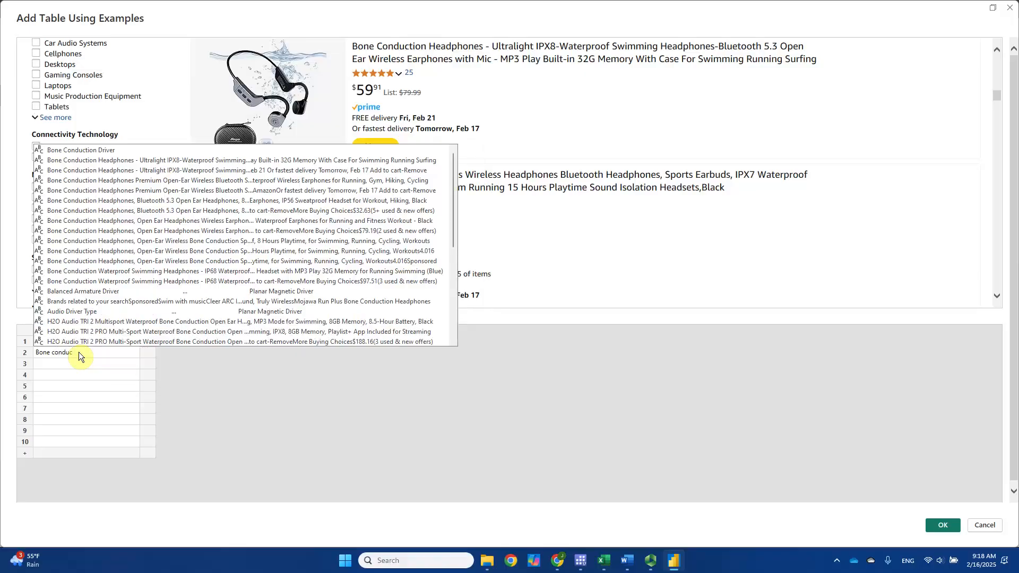
click(215, 161)
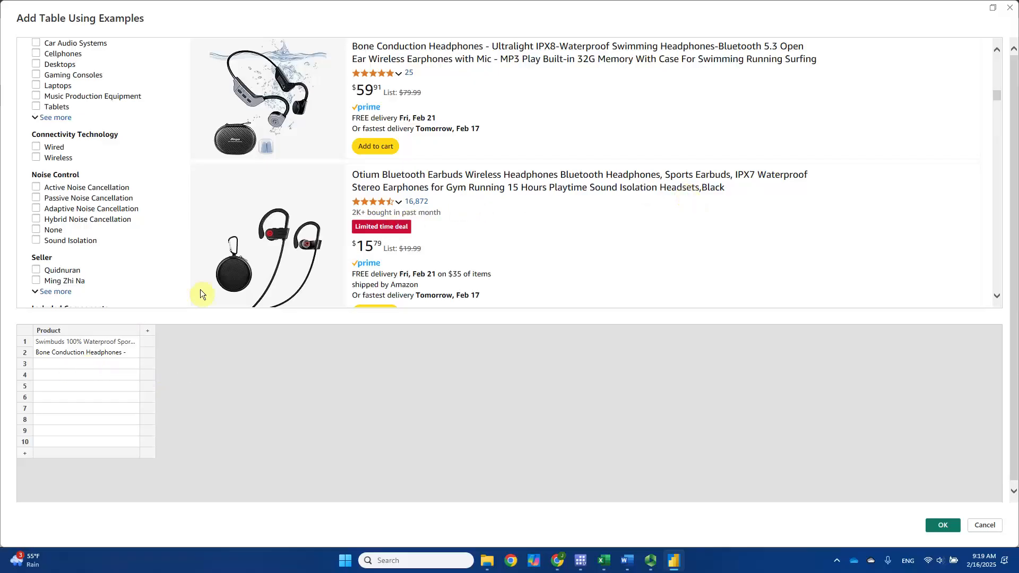
click(49, 367)
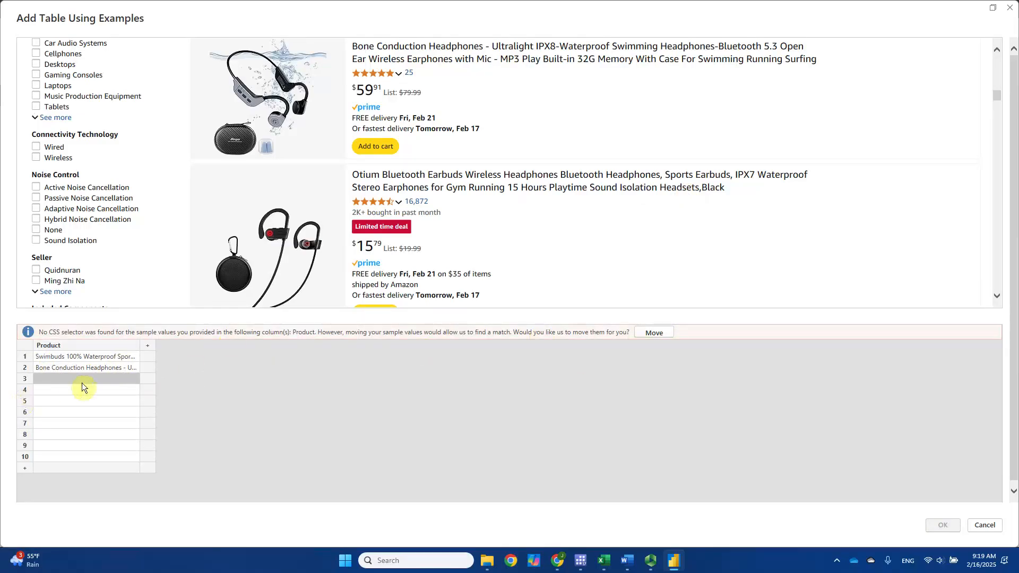
- Accept moving the Product sample values to matching rows and widen the Product column to show longer titles
click(655, 332)
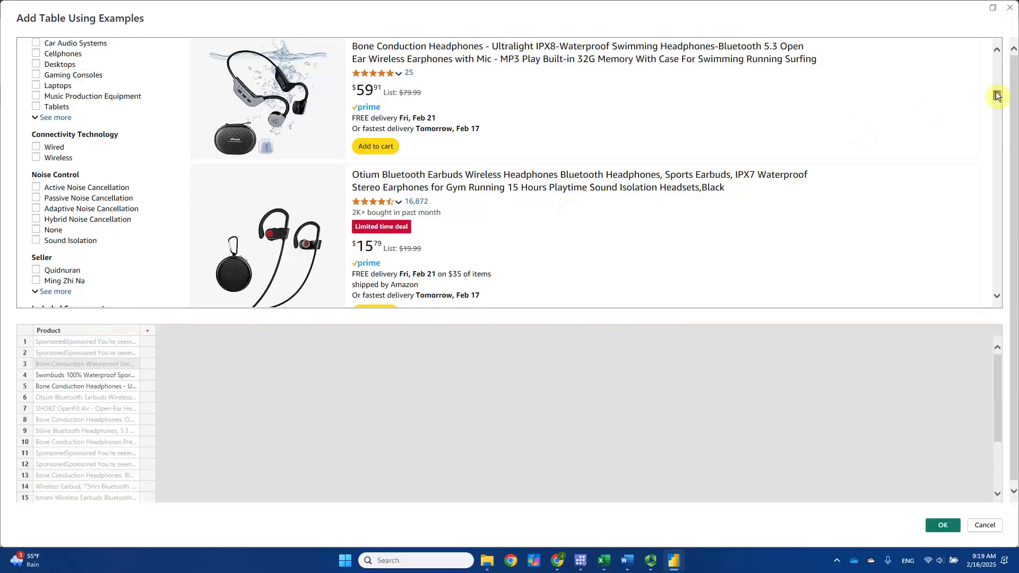
drag(999, 96, 998, 96)
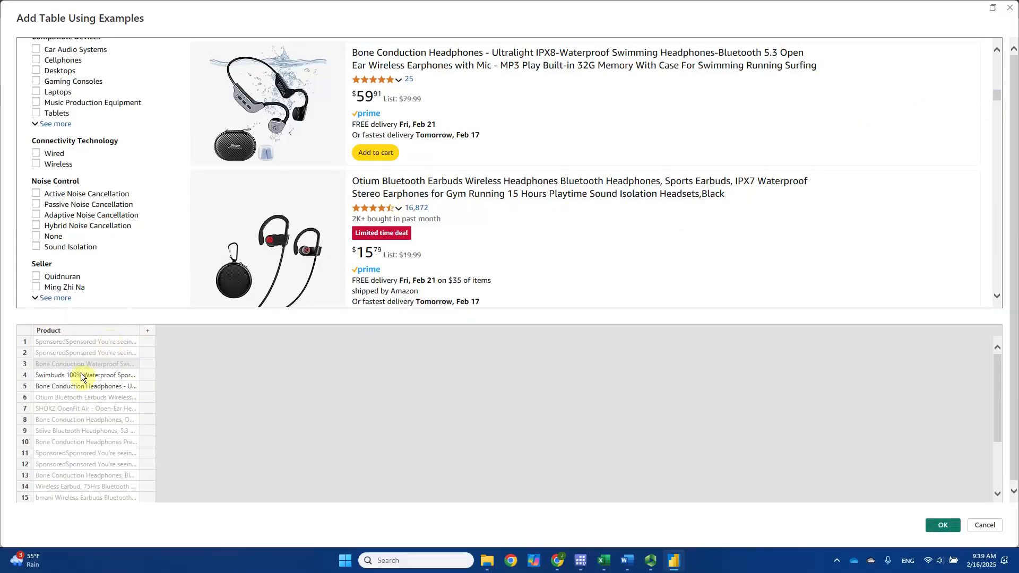
click(86, 343)
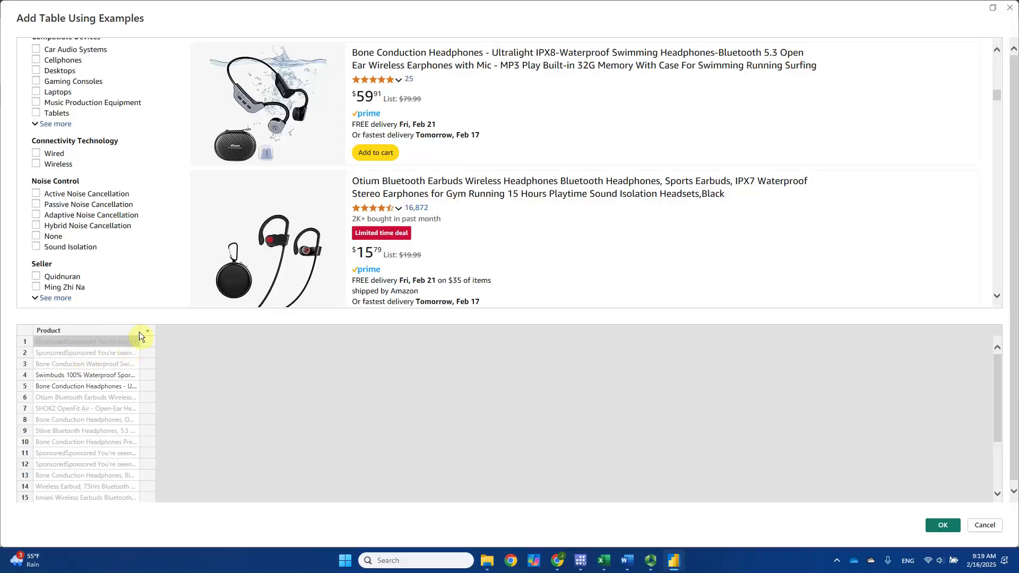
drag(141, 330, 335, 328)
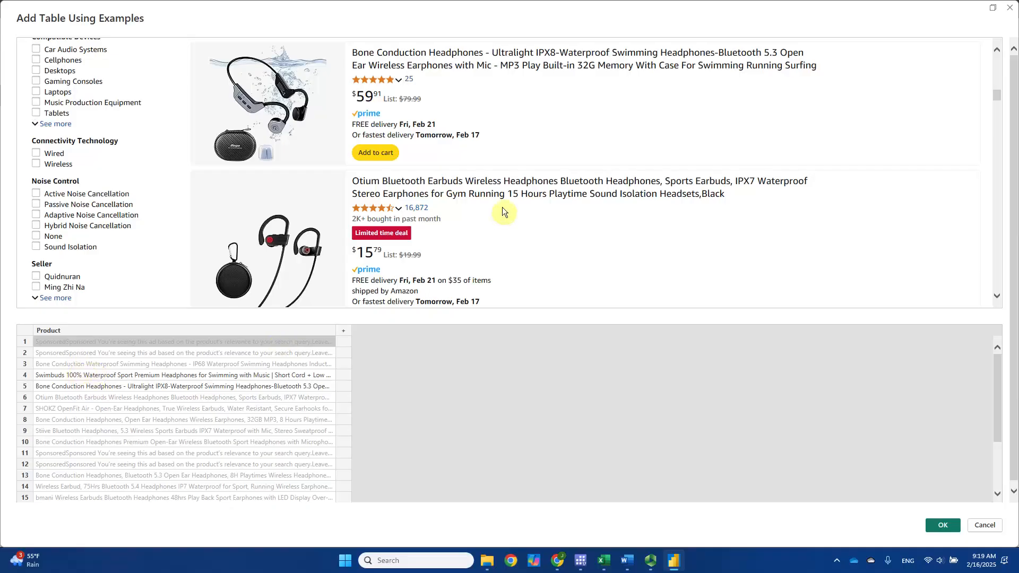
- Compare the extracted Product rows with the Swimbuds, Bone Conduction, Otium and SHOKZ listings in the page preview, and review the remaining rows
scroll(502, 210, up, 3)
scroll(503, 212, up, 4)
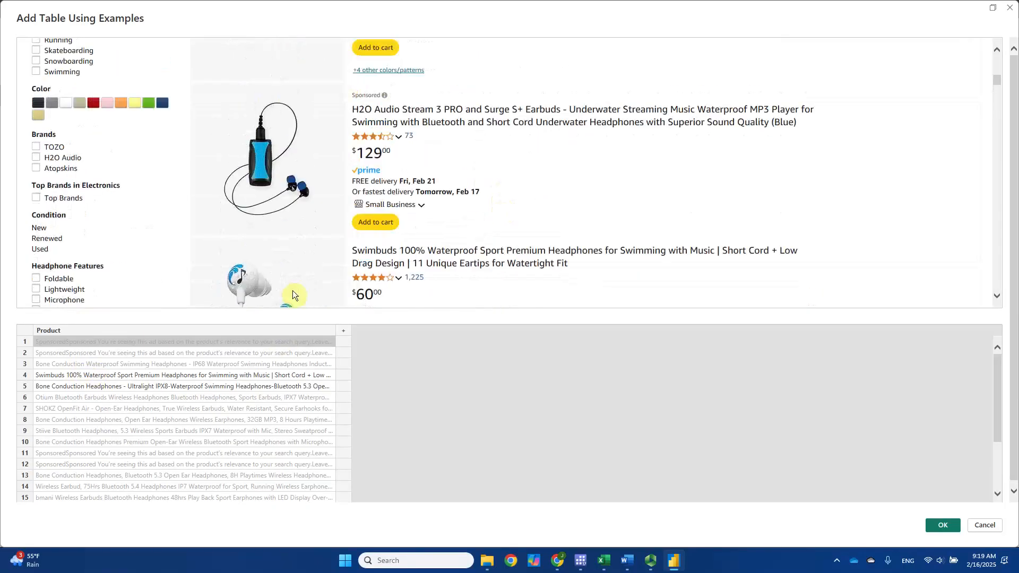
click(111, 375)
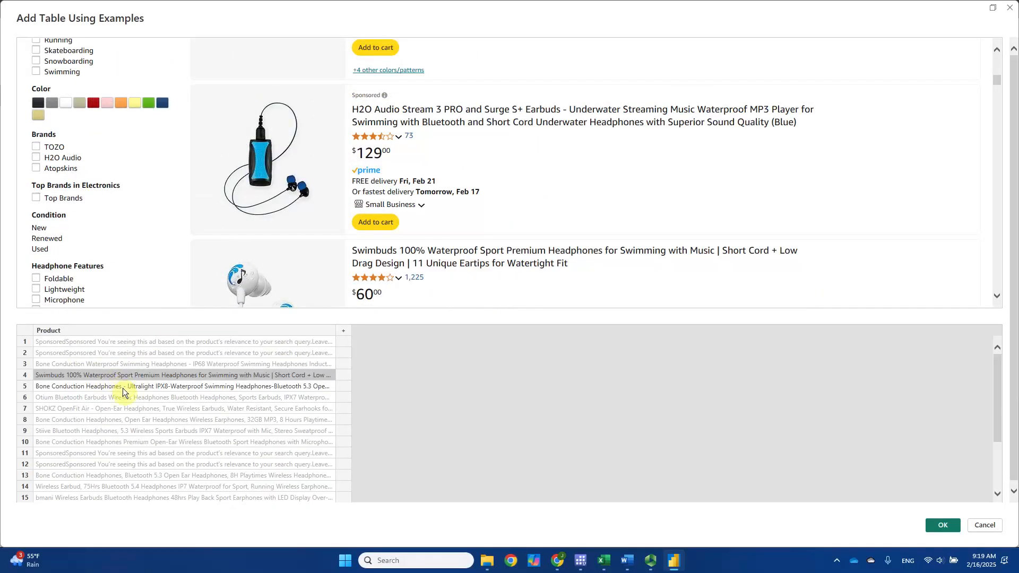
click(123, 387)
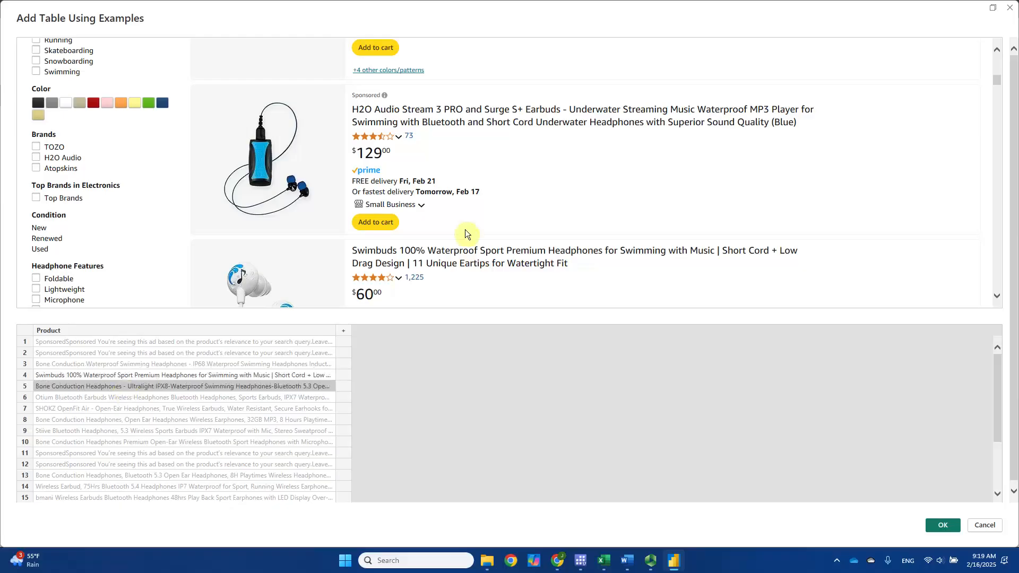
scroll(465, 230, down, 5)
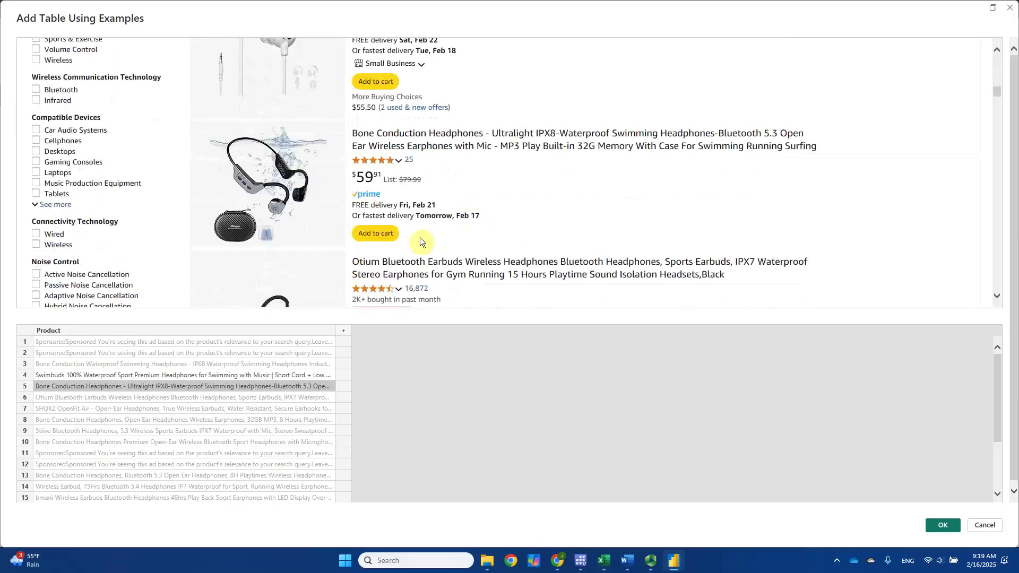
click(84, 397)
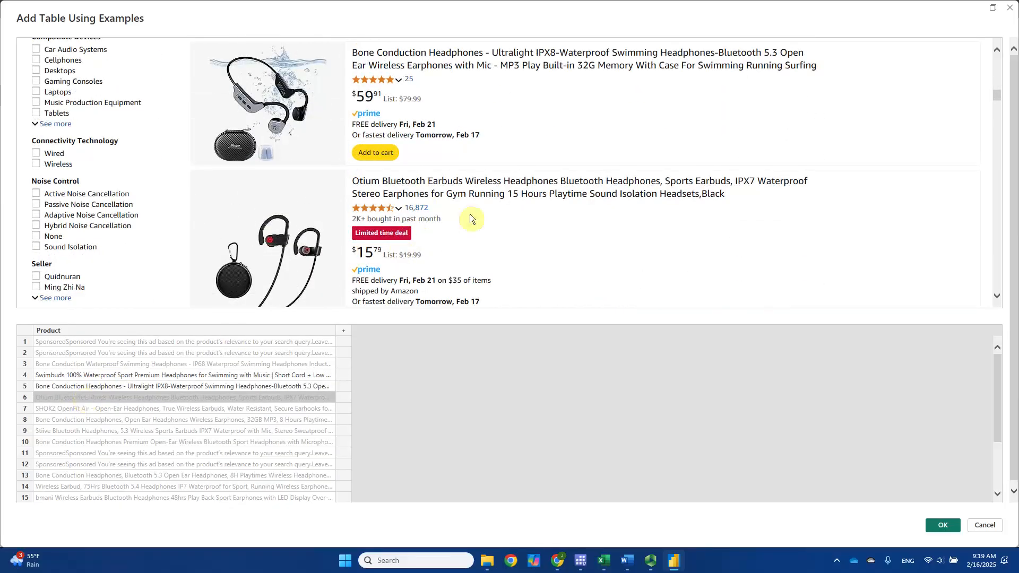
scroll(470, 213, down, 6)
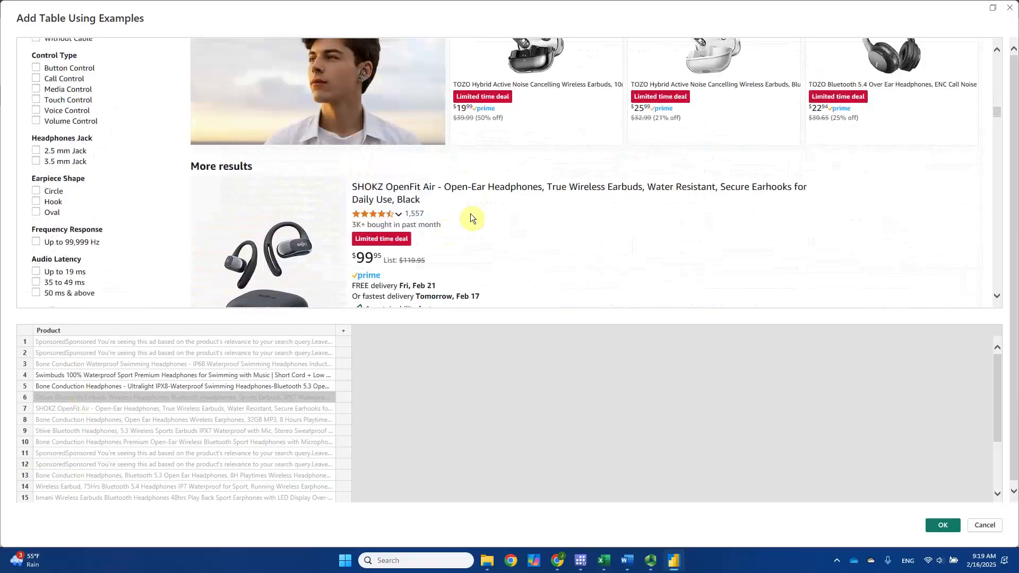
click(97, 409)
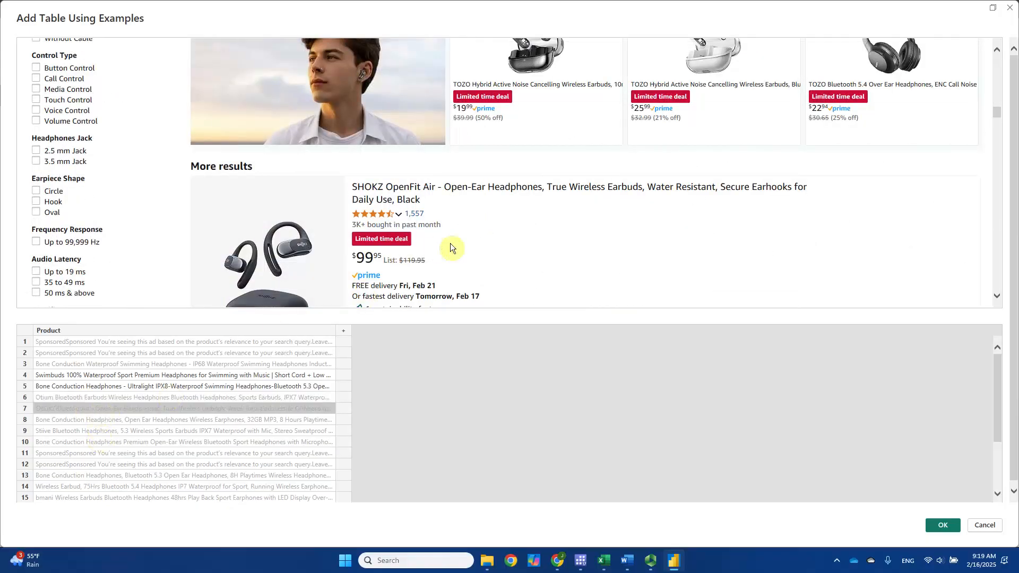
scroll(450, 248, down, 1)
scroll(162, 427, down, 1)
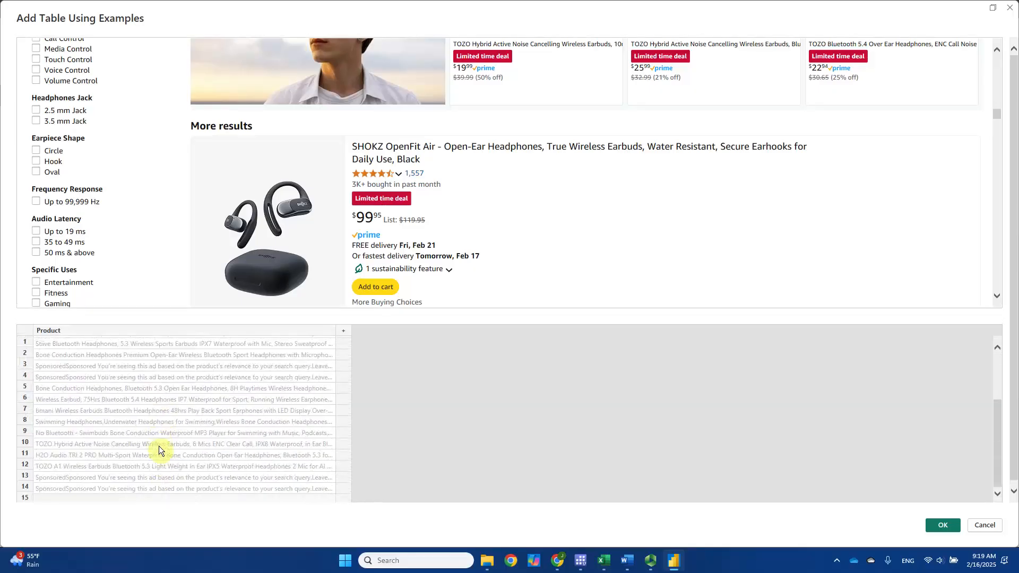
scroll(159, 446, up, 2)
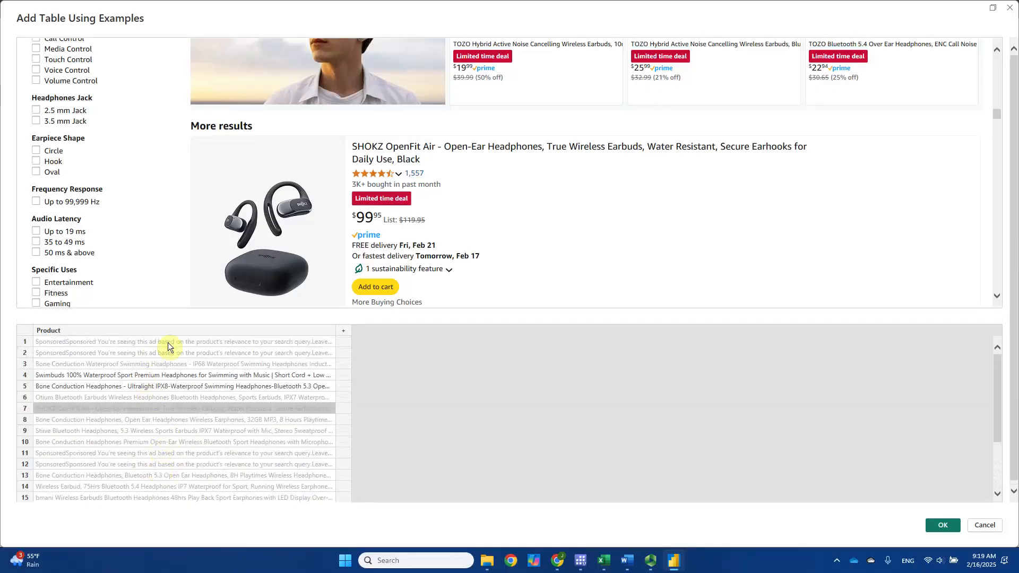
- Add a second column named Rating to the example table
click(343, 332)
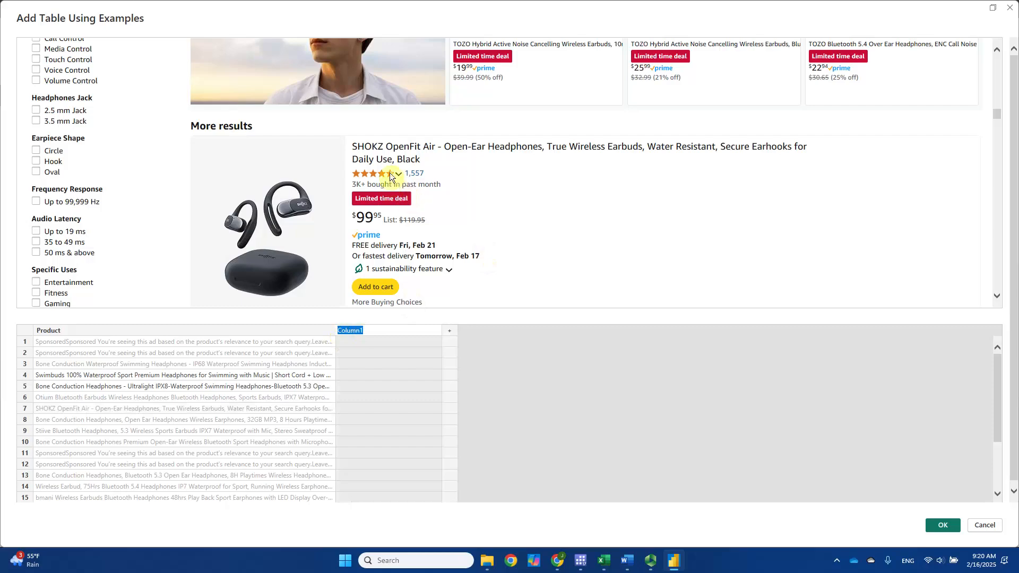
text(Rating)
key(Return)
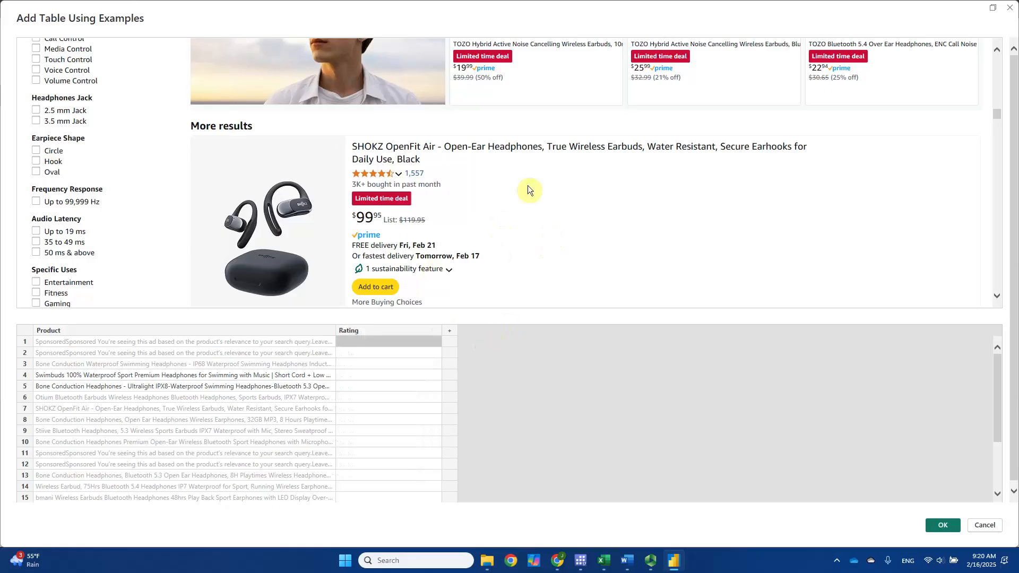
- Look up the Swimbuds headphones' star rating and number of ratings on the Amazon results page in Chrome, returning to Power BI
scroll(551, 214, up, 3)
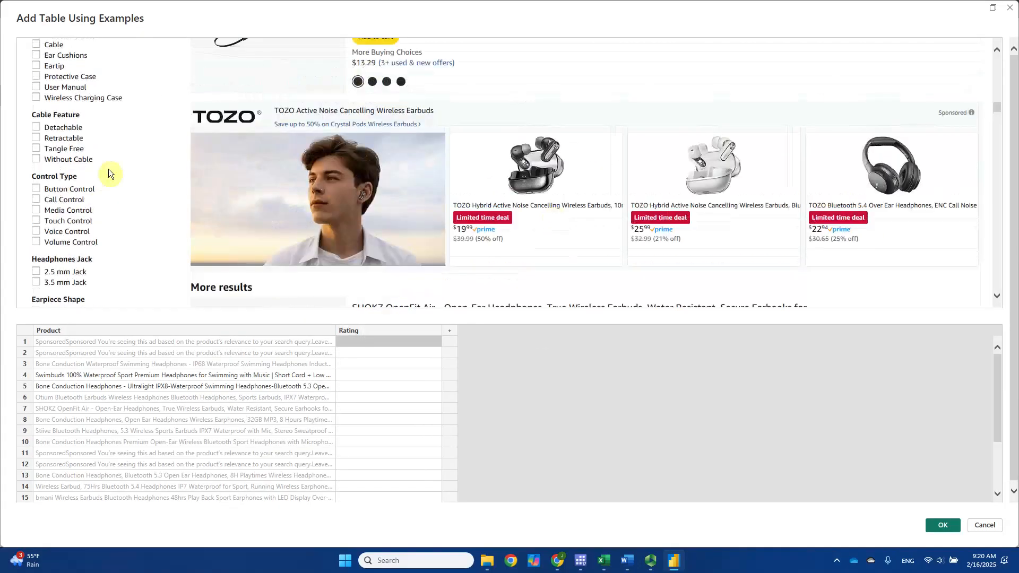
scroll(639, 158, up, 3)
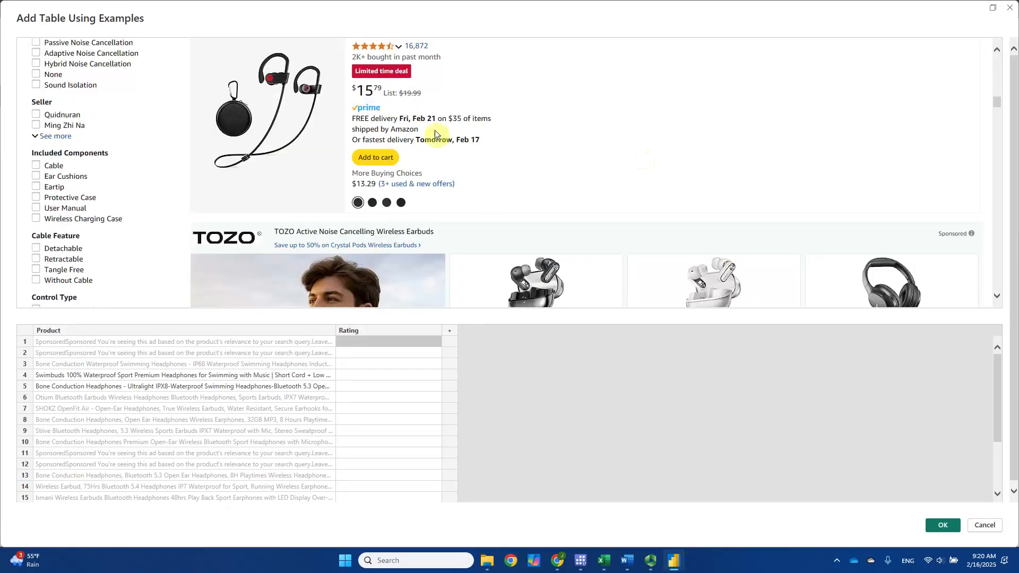
scroll(435, 129, up, 5)
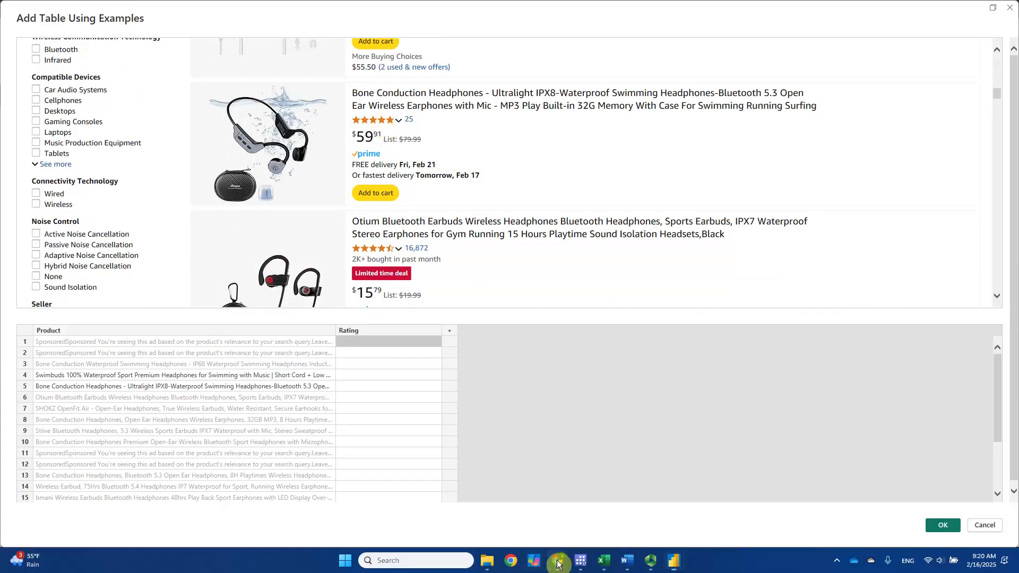
mouse_move(557, 564)
click(377, 521)
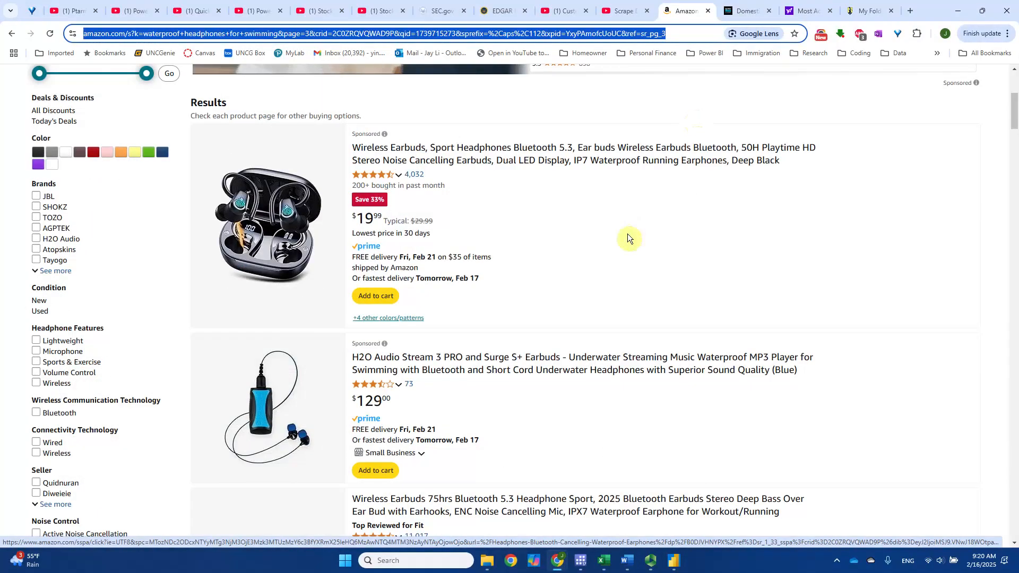
scroll(628, 234, down, 2)
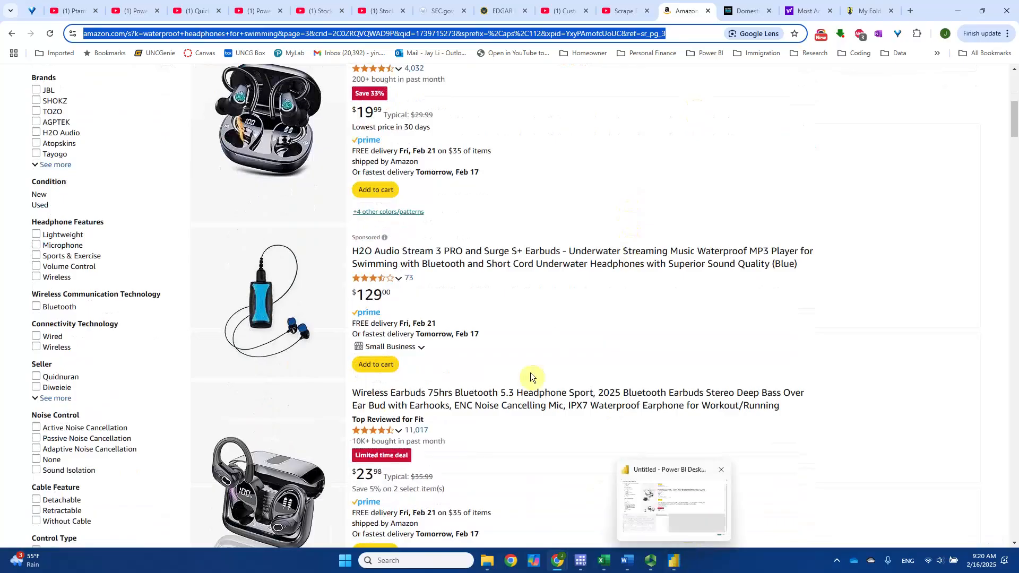
scroll(450, 214, down, 6)
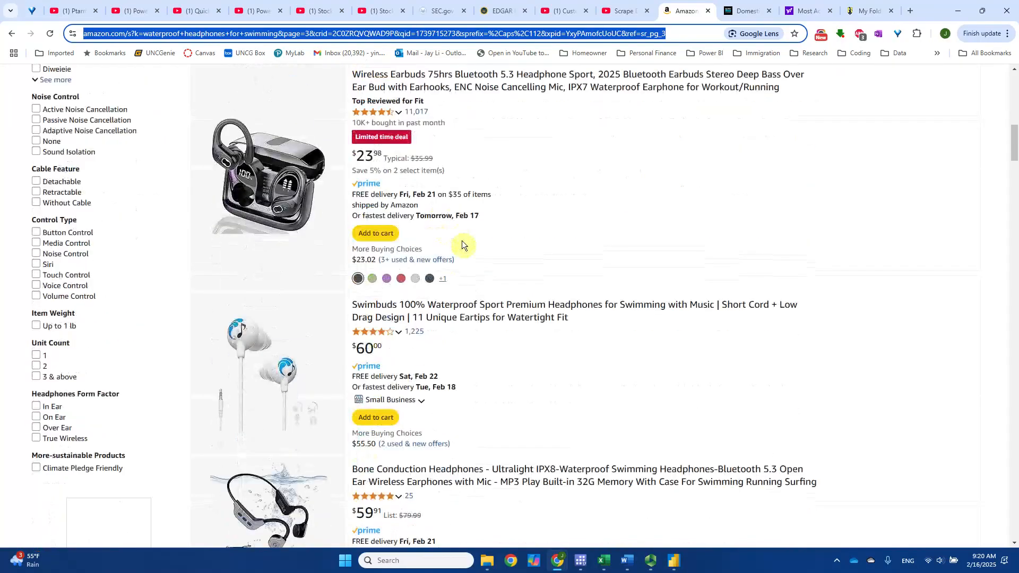
scroll(462, 241, down, 1)
mouse_move(380, 280)
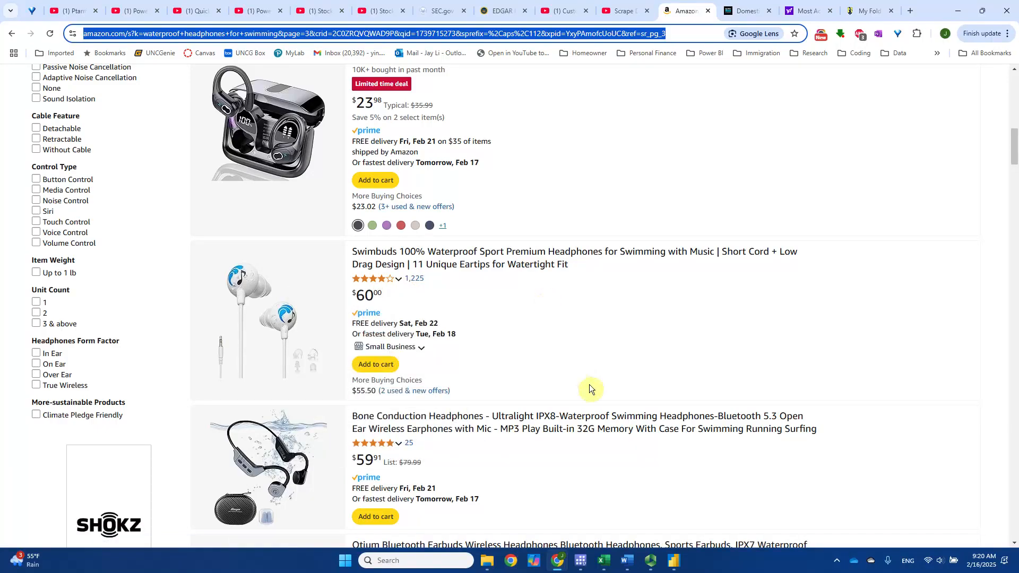
click(674, 561)
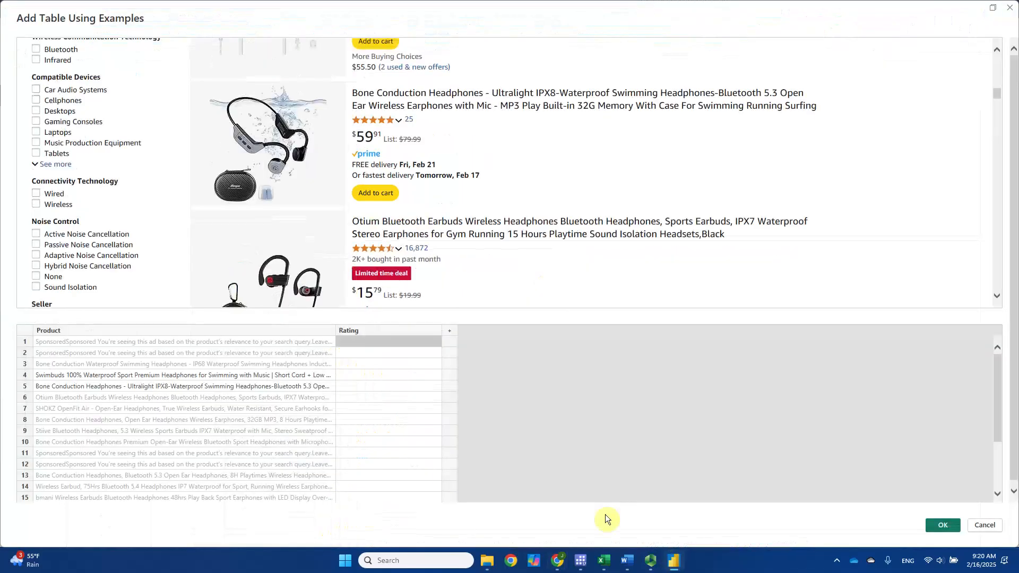
- Add a third column named Number of Ratings to the example table
click(450, 331)
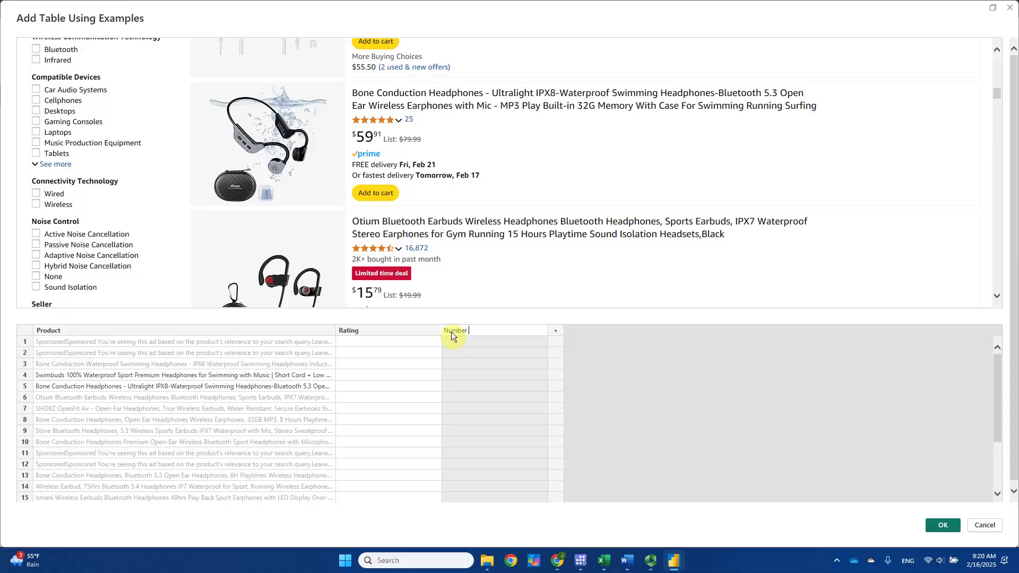
text(Number of Ratings)
key(Return)
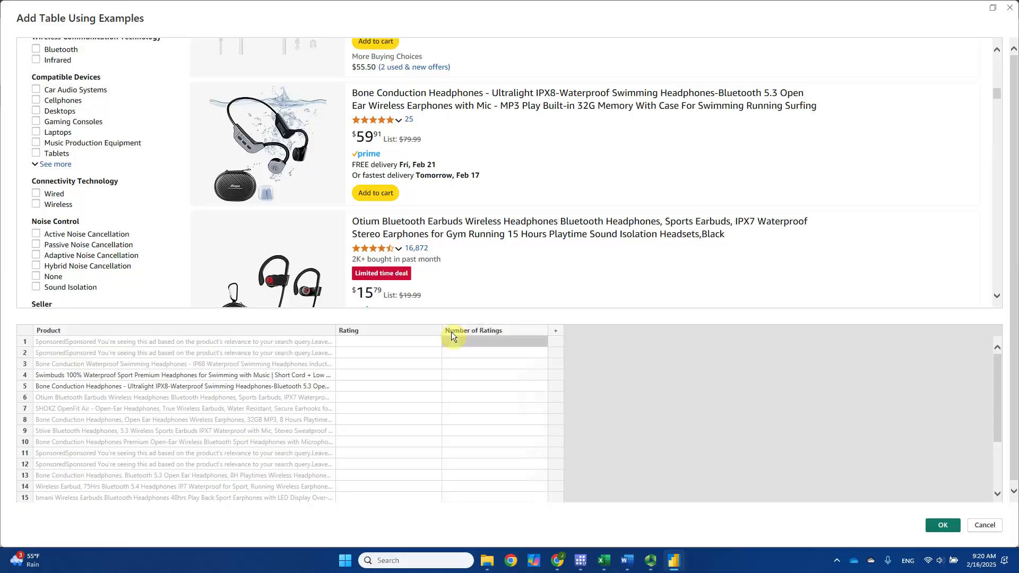
- Fill the Rating cell of the Swimbuds row with the suggested value "4.2 out of 5 stars"
click(356, 377)
click(358, 377)
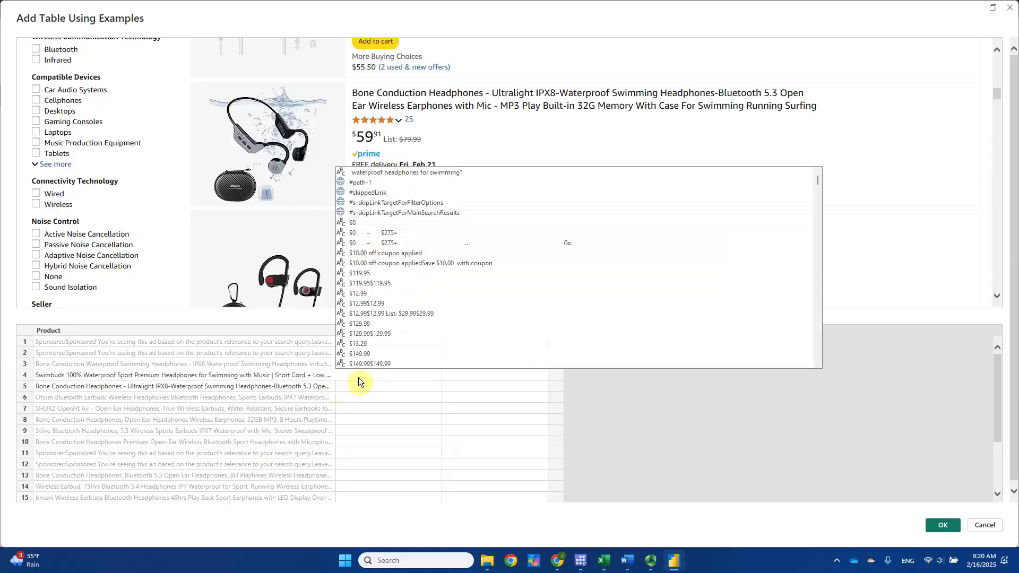
text(.2)
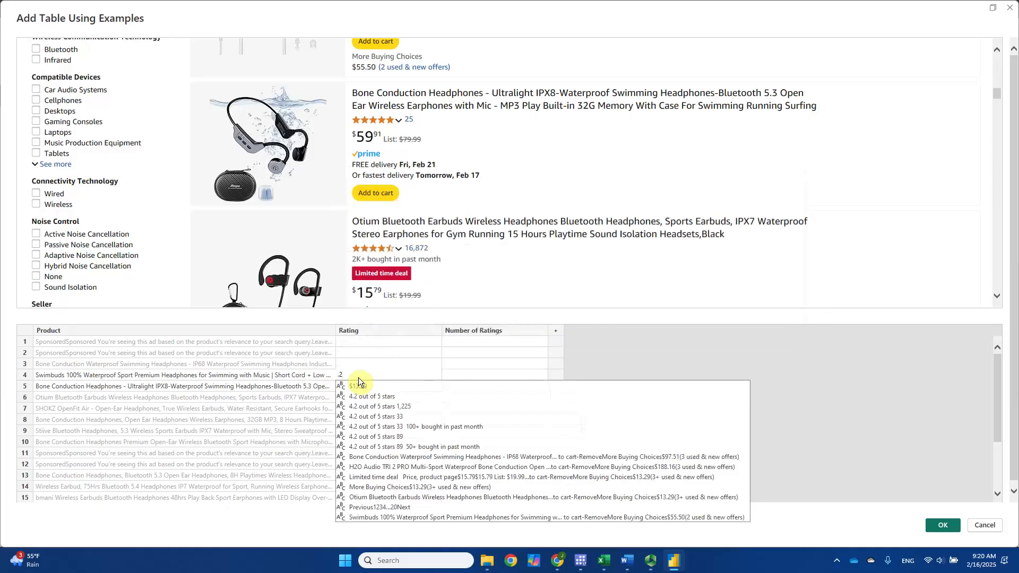
click(391, 397)
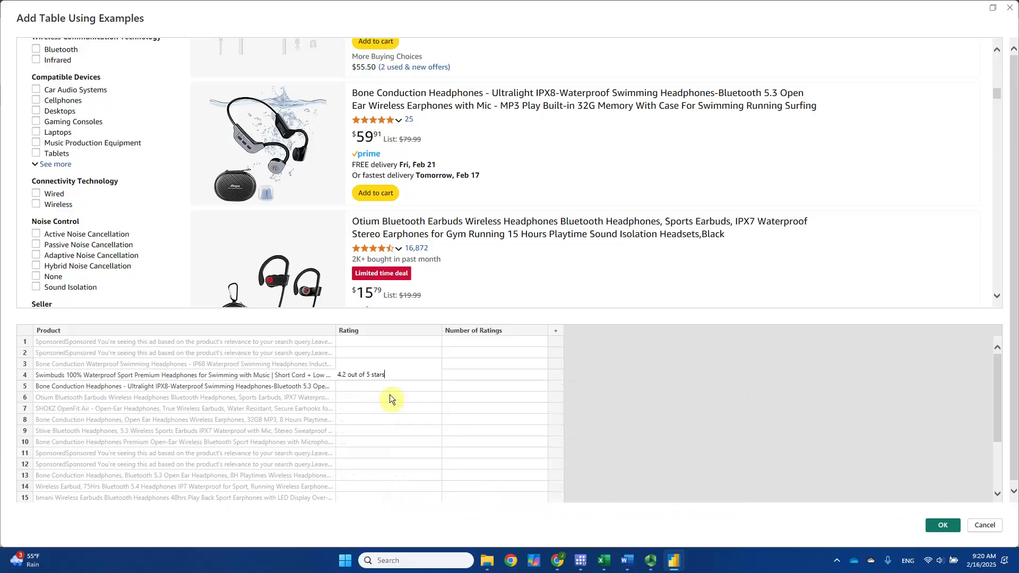
- Fill the Number of Ratings cell of the Swimbuds row with the suggested value 1,225
click(462, 378)
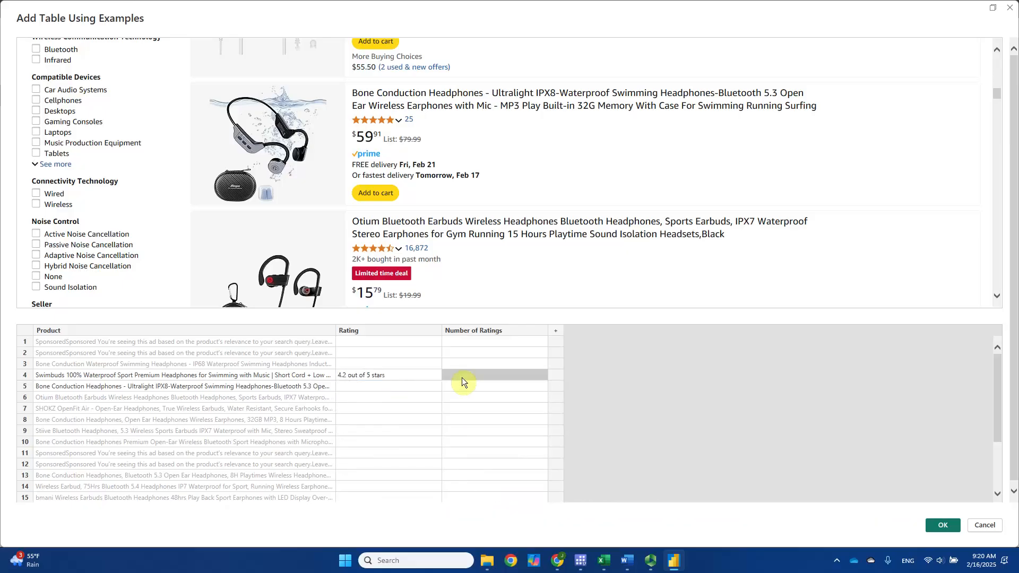
text(1)
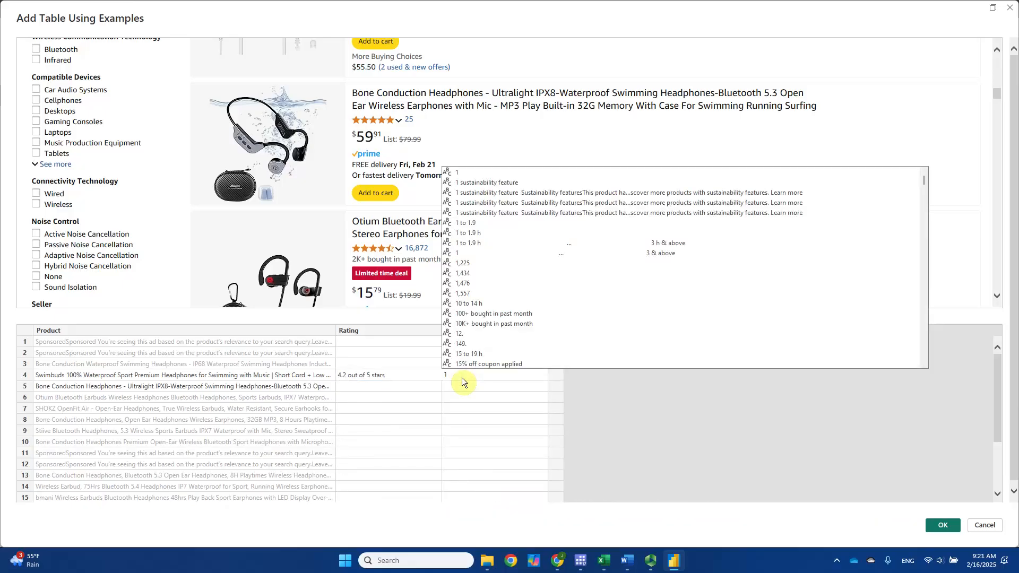
text(22)
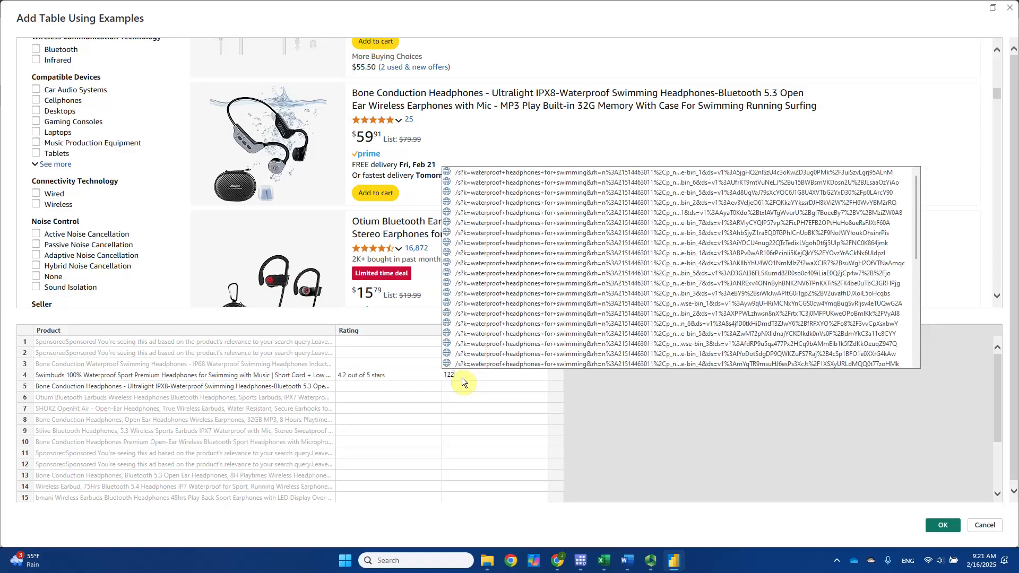
text(5)
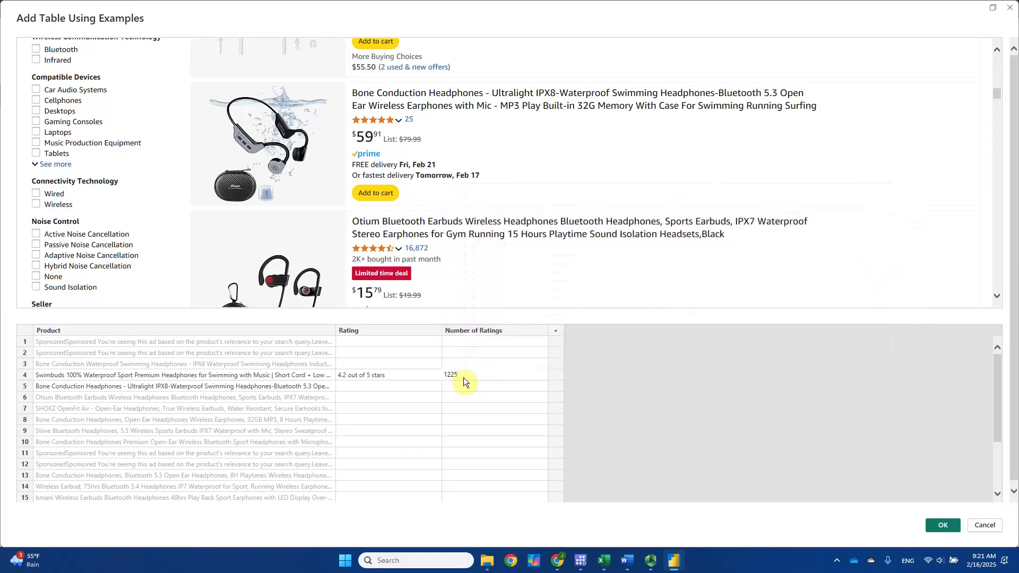
key(BackSpace)
key(BackSpace)
key(BackSpace)
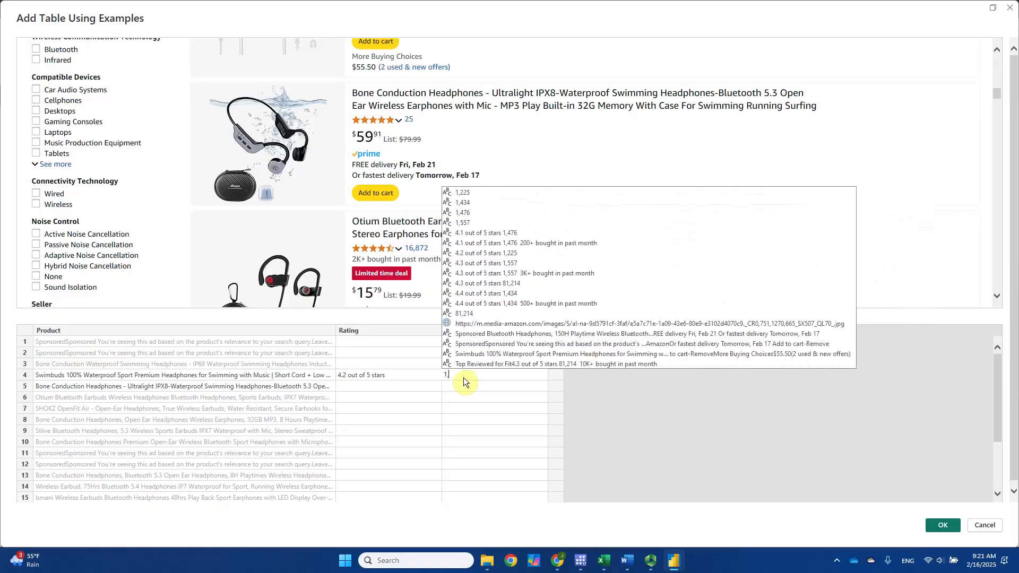
click(462, 192)
click(511, 387)
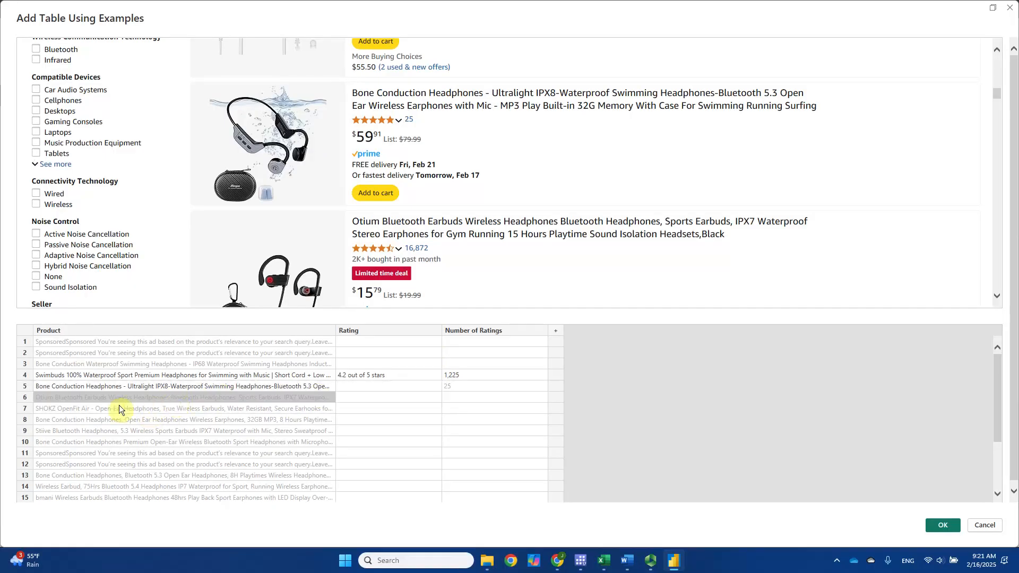
- Check the Otium earbuds' rating on the Amazon page in Chrome, and fill their Rating cell in Power BI with "4.3 out of 5 stars"
key(alt+Tab)
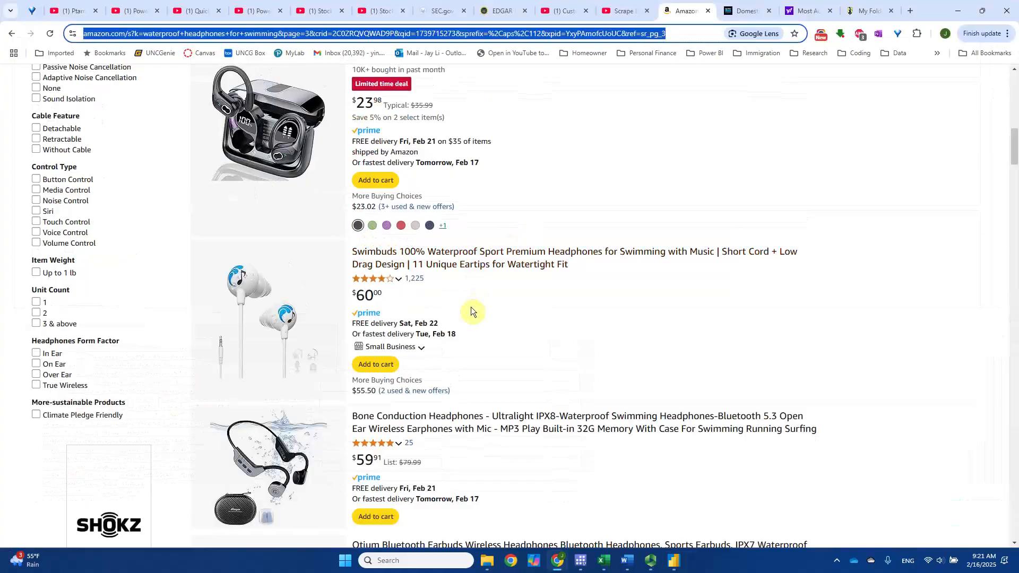
scroll(471, 307, down, 5)
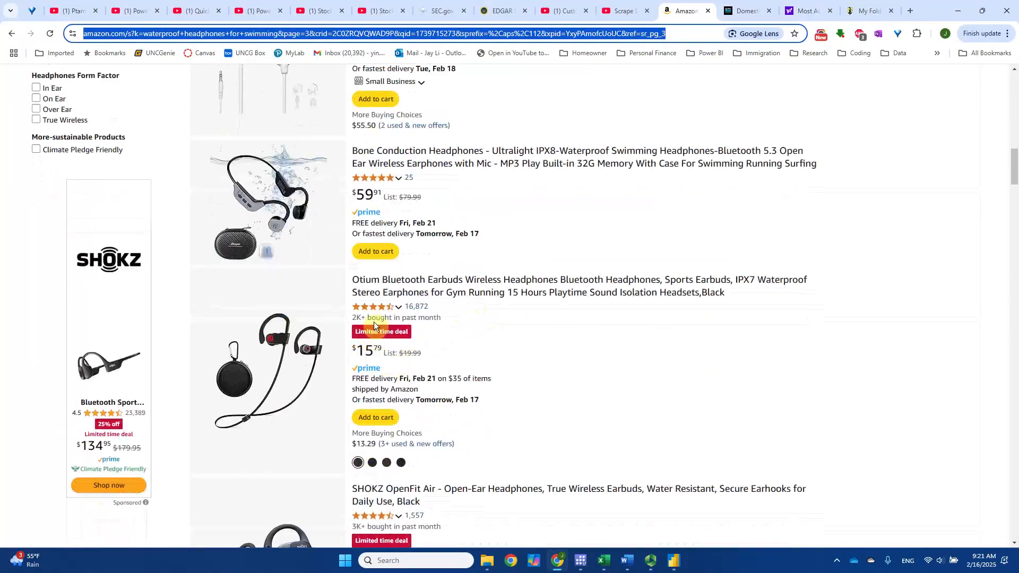
mouse_move(390, 308)
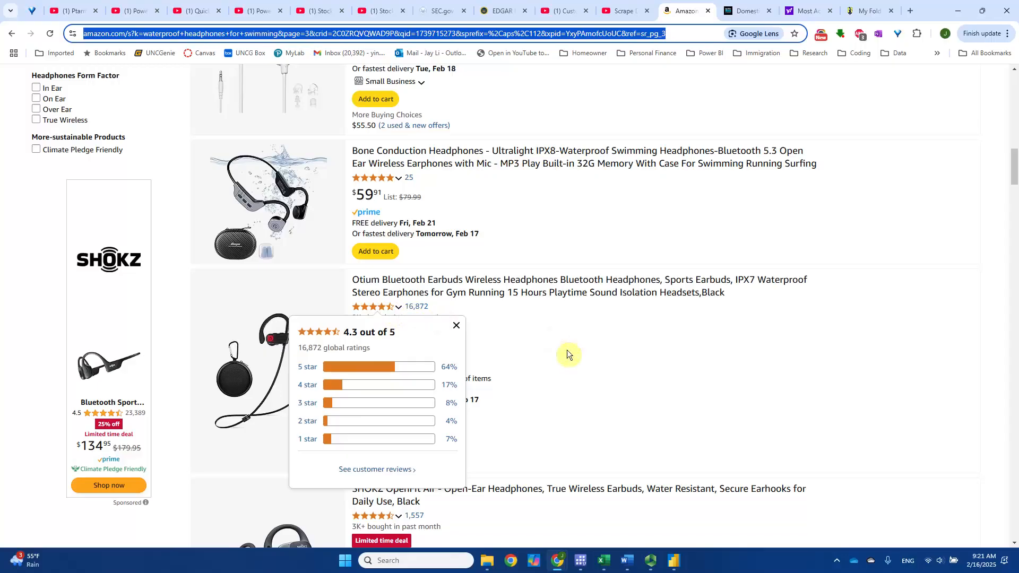
key(alt+Tab)
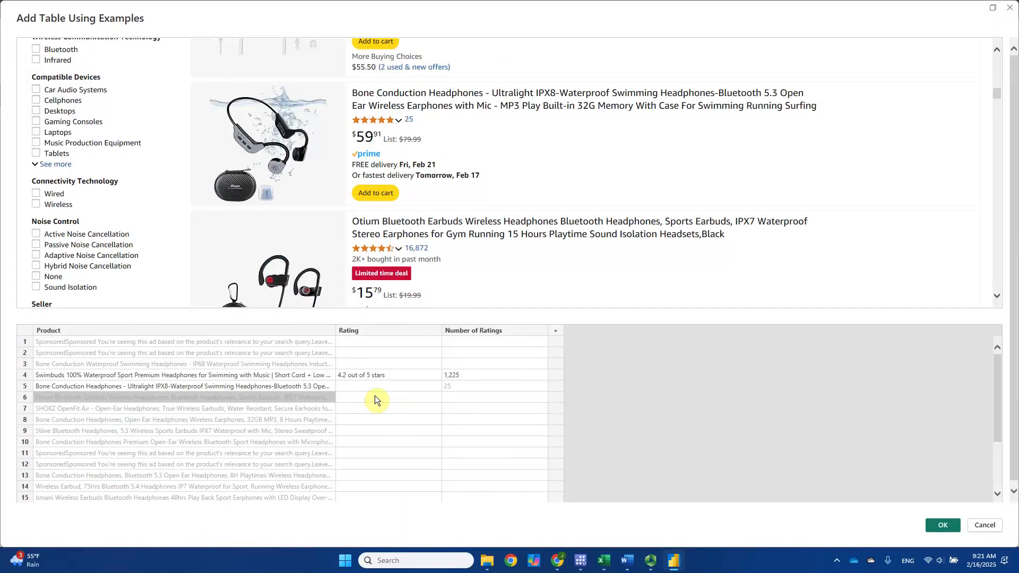
double_click(375, 397)
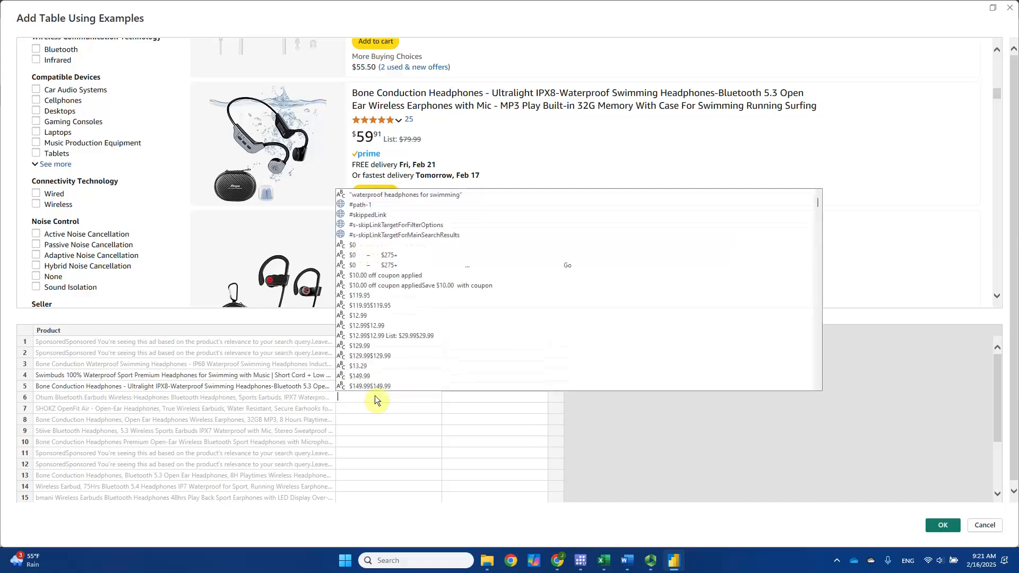
text(4.3)
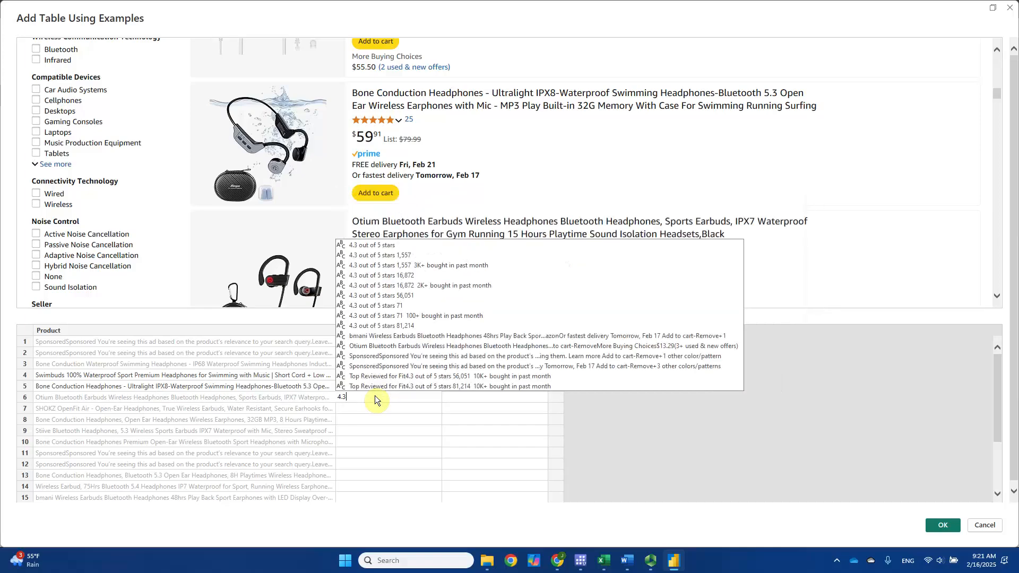
click(388, 245)
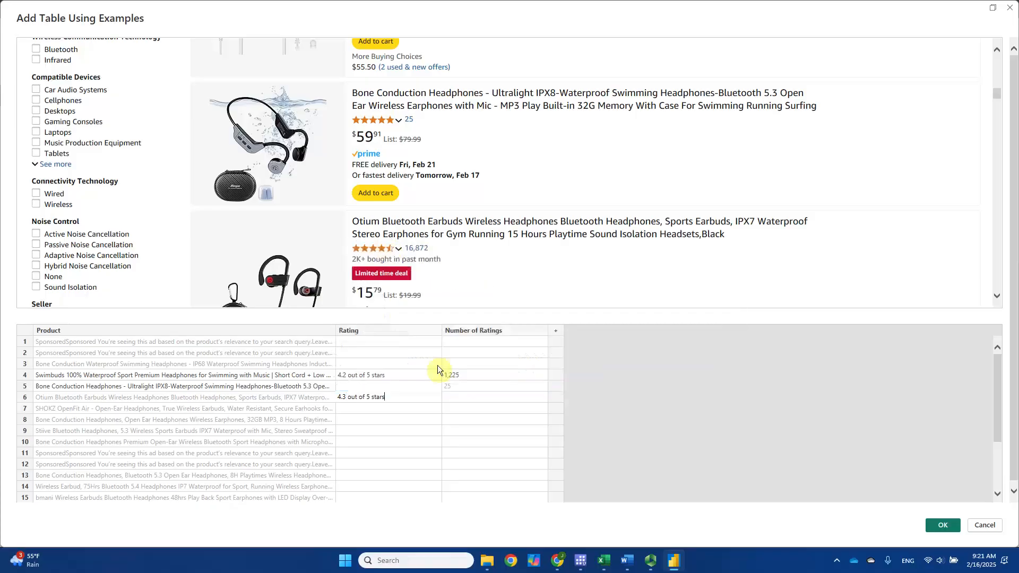
- Fill the Number of Ratings cell of the Otium row with the suggested value 16,872
click(459, 400)
text(16)
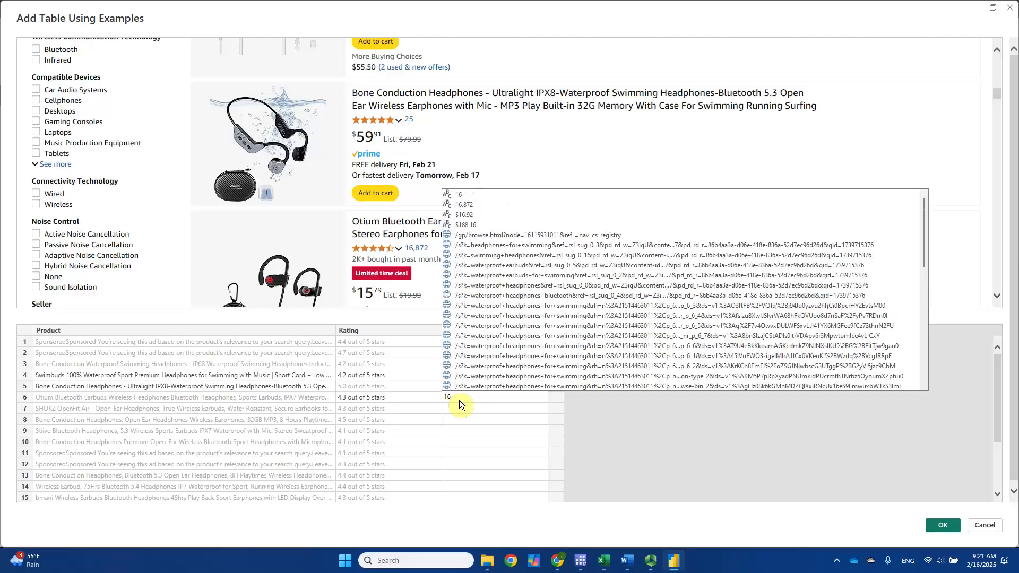
click(469, 207)
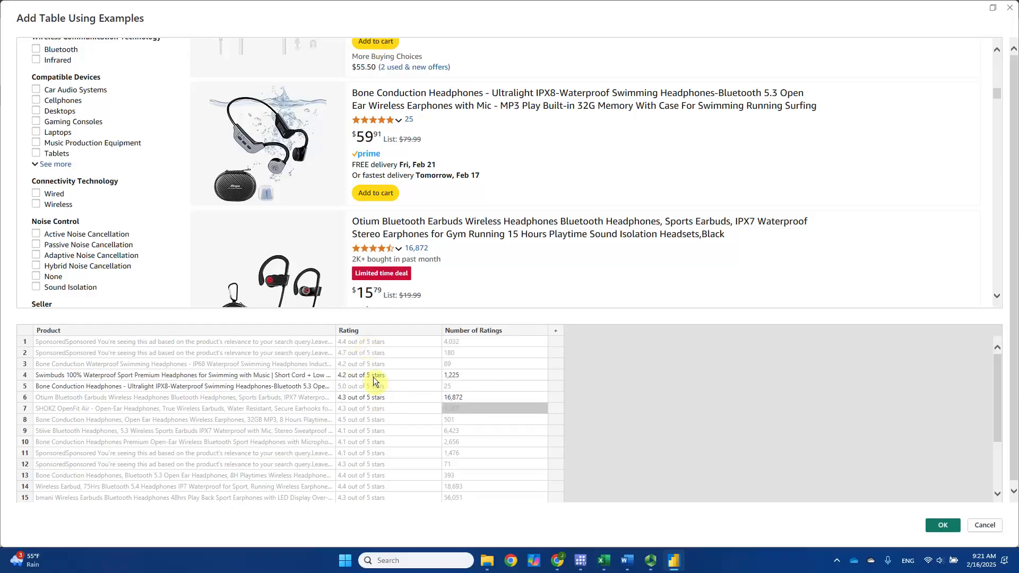
- Review the extracted Rating and Number of Ratings rows, comparing the SHOKZ OpenFit Air row with its Amazon listing in Chrome
scroll(381, 403, down, 3)
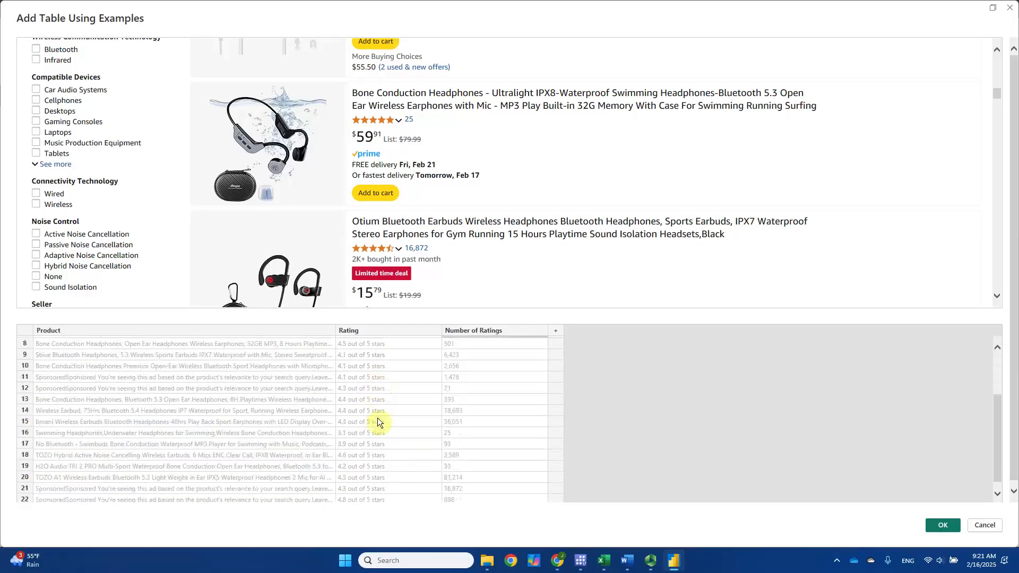
scroll(377, 418, up, 3)
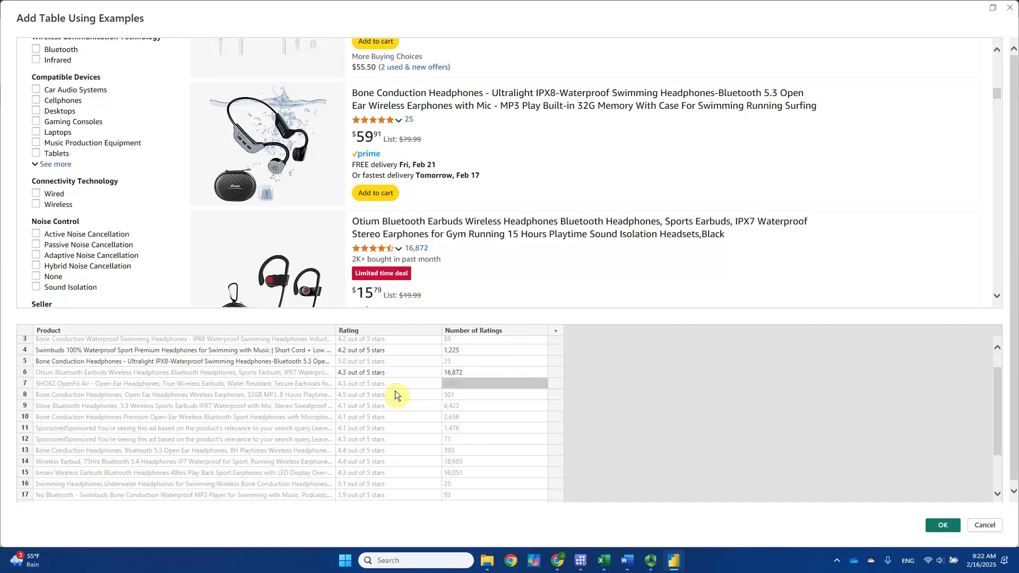
click(397, 386)
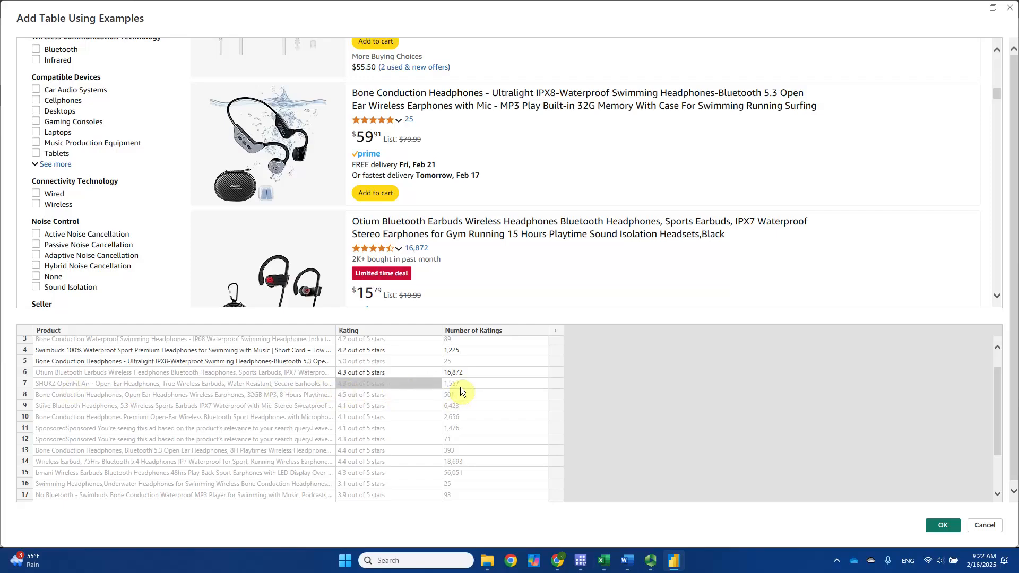
key(alt+Tab)
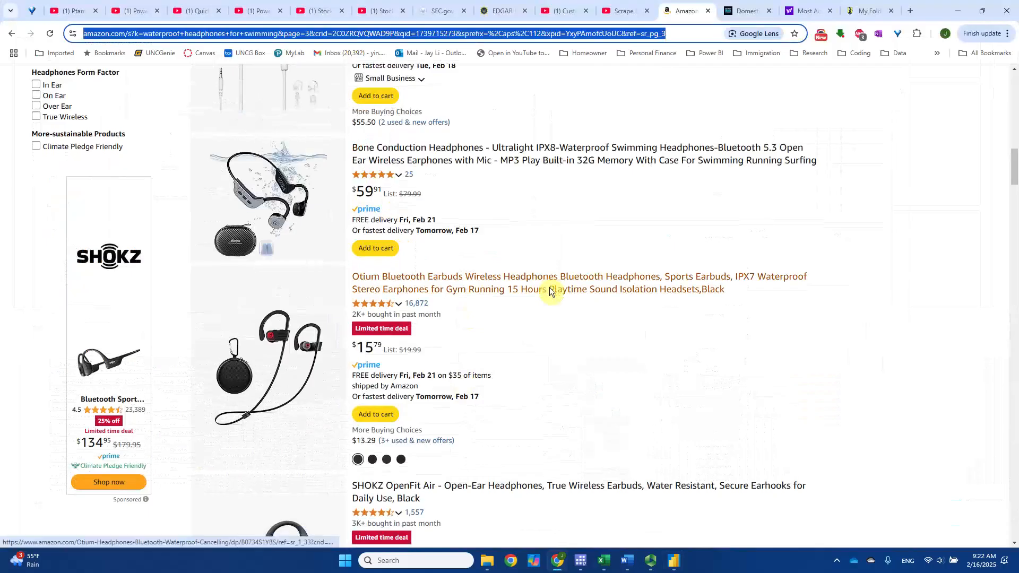
scroll(549, 288, down, 2)
scroll(548, 290, down, 2)
mouse_move(390, 310)
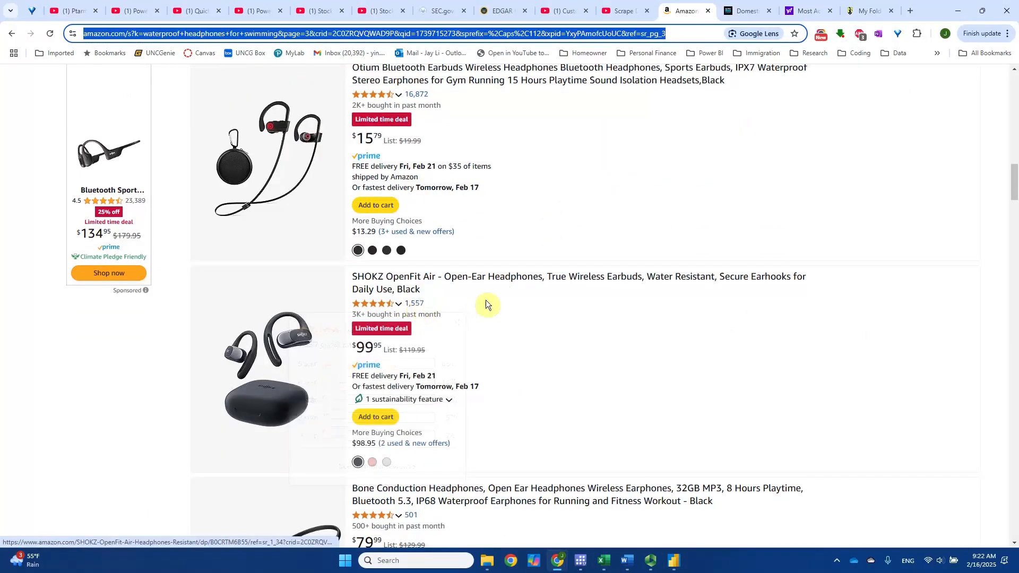
key(alt+Tab)
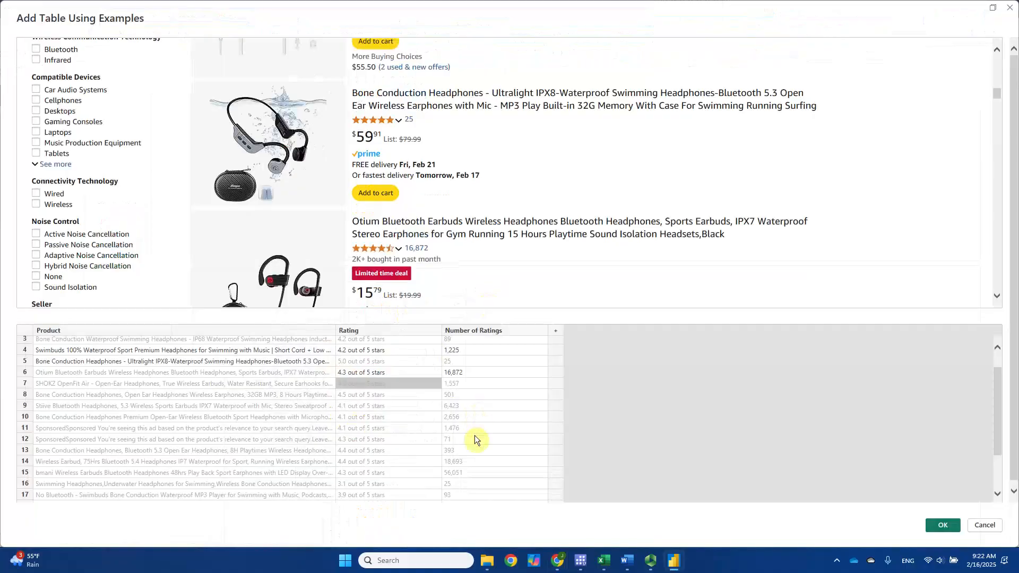
scroll(407, 457, down, 1)
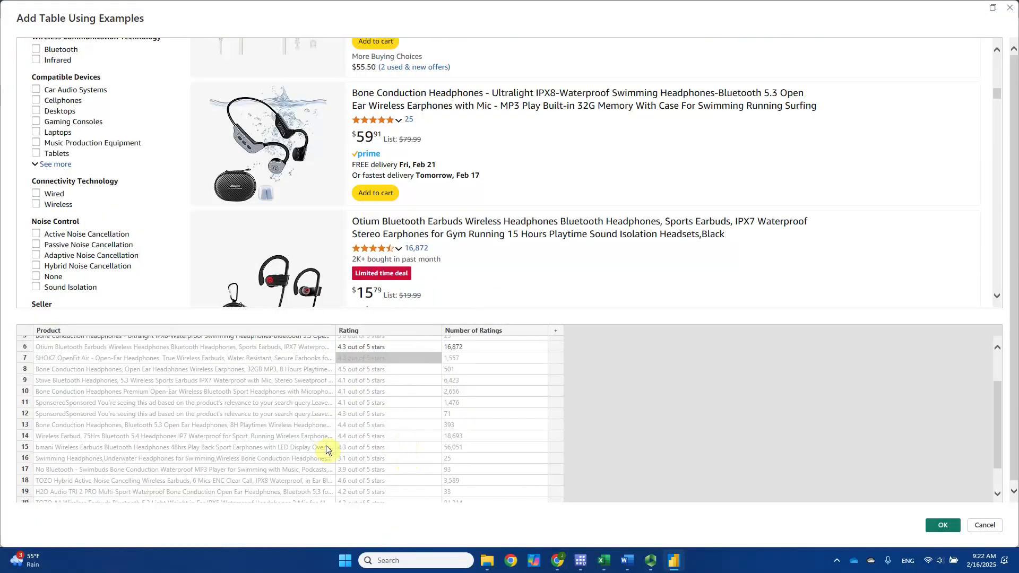
- Compare the bmani Wireless Earbuds row's extracted rating and number of ratings with its Amazon listing in Chrome, and return to Power BI
click(193, 448)
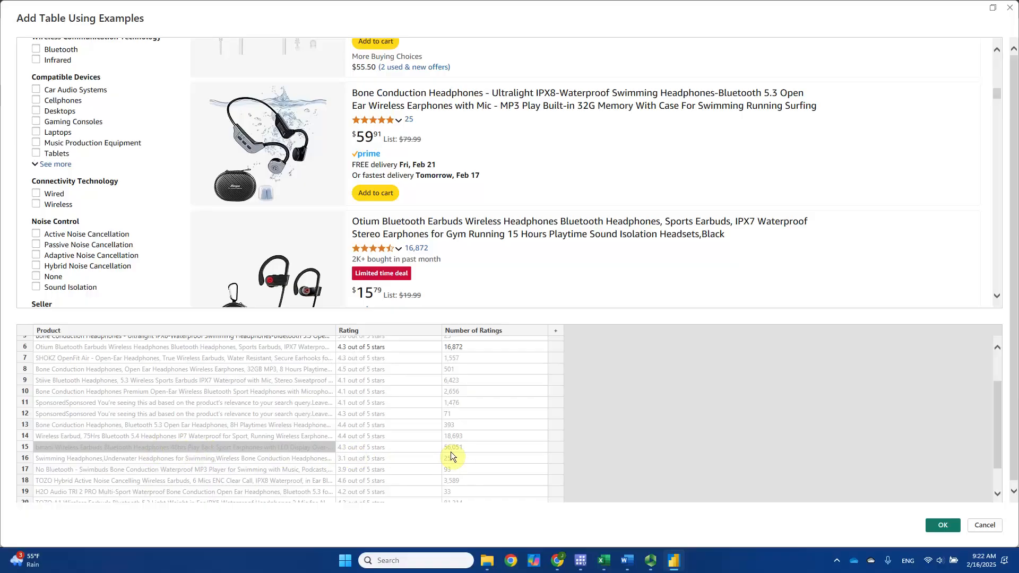
key(alt+Tab)
scroll(486, 350, down, 4)
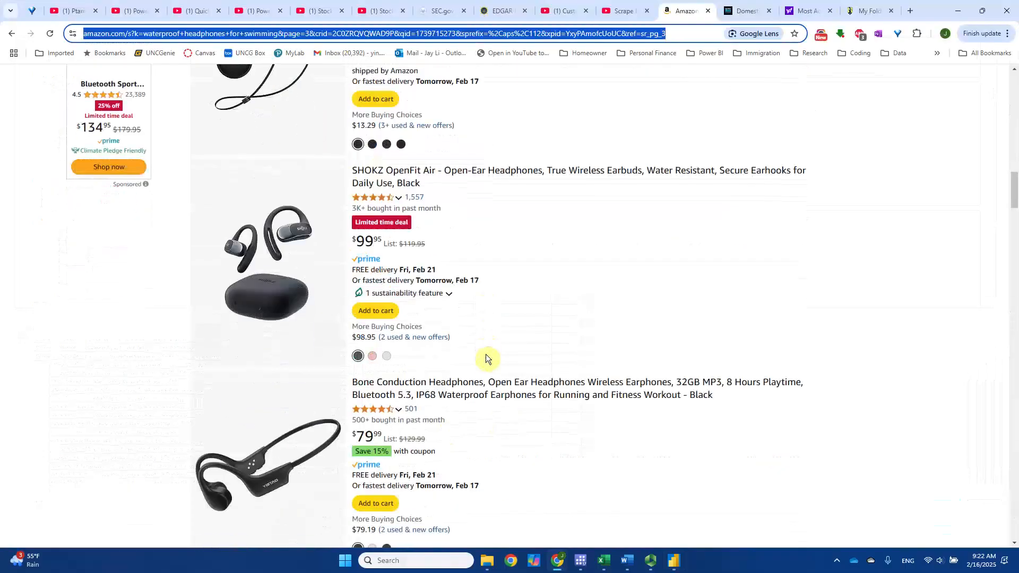
scroll(485, 368, down, 8)
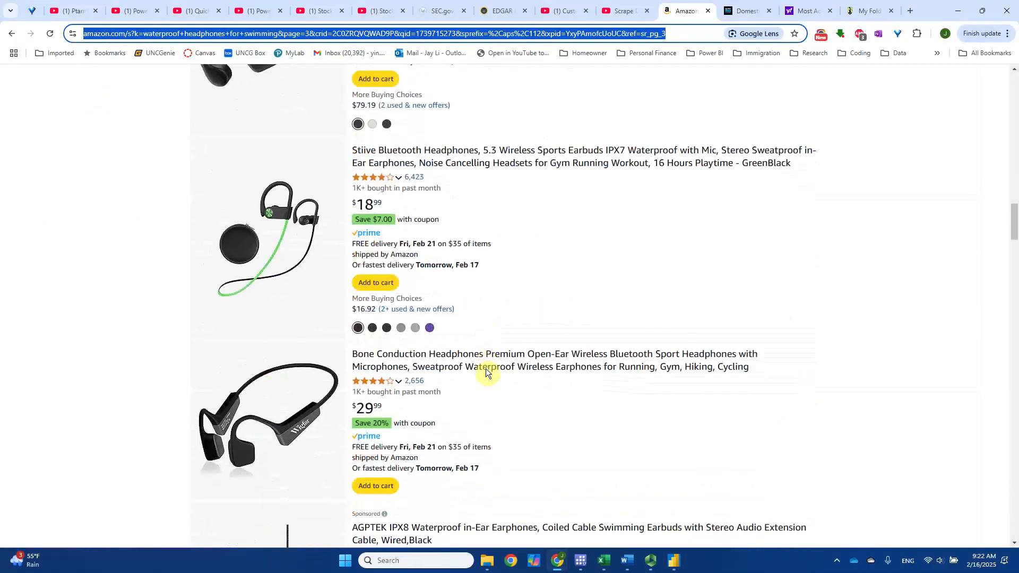
scroll(477, 389, down, 10)
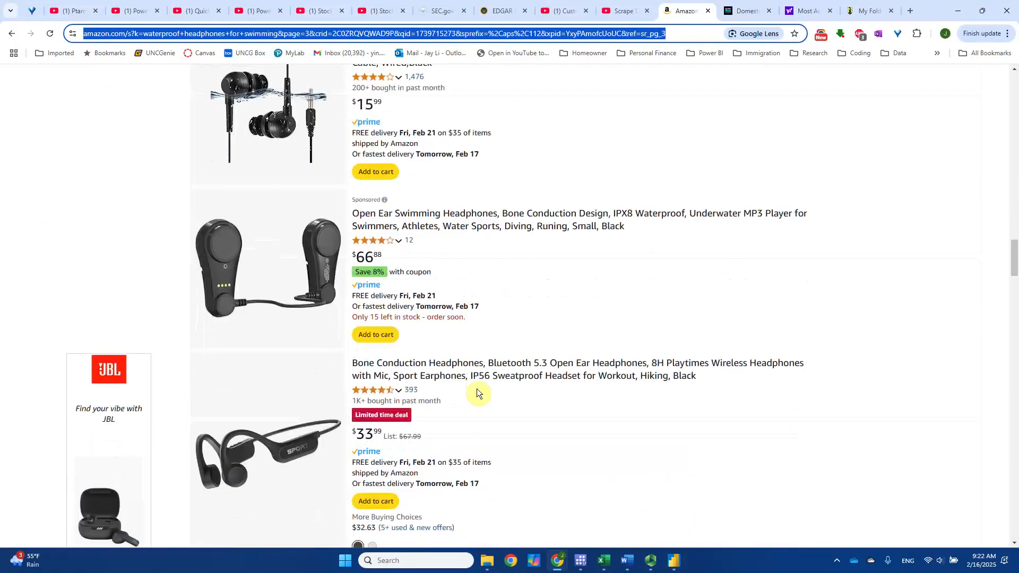
scroll(477, 388, down, 6)
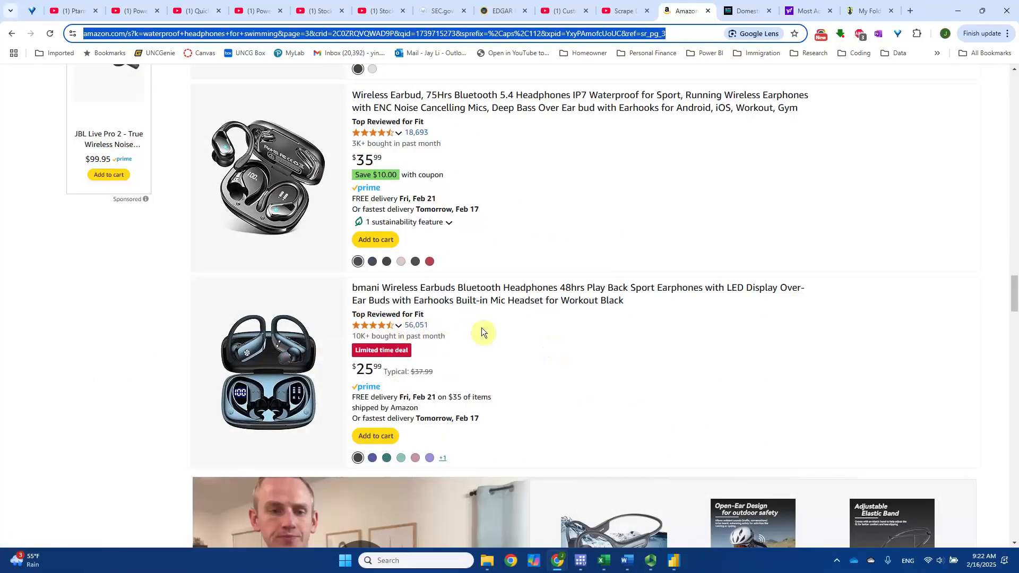
key(alt+Tab)
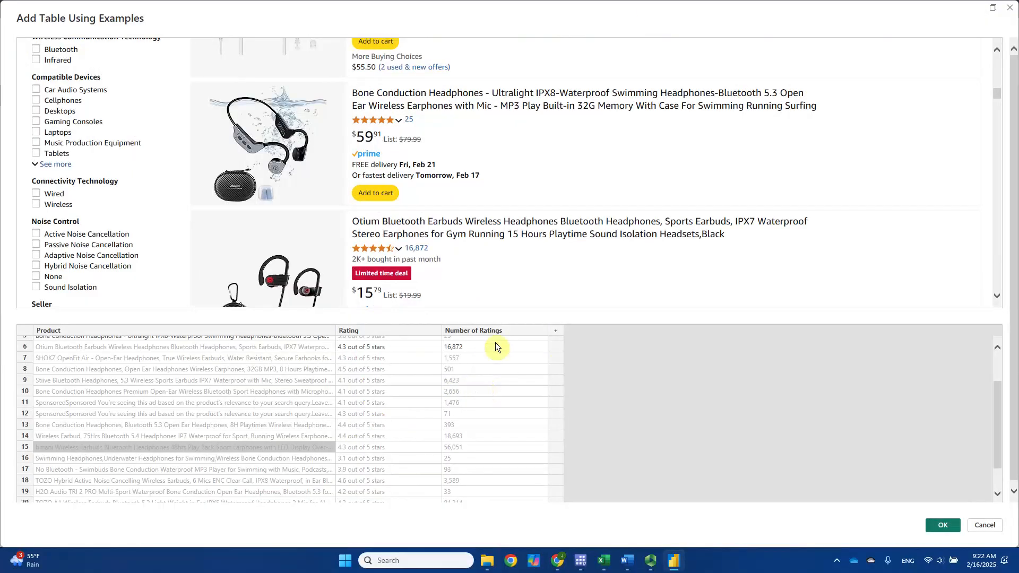
- Add a fourth column named Price to the example table
click(554, 330)
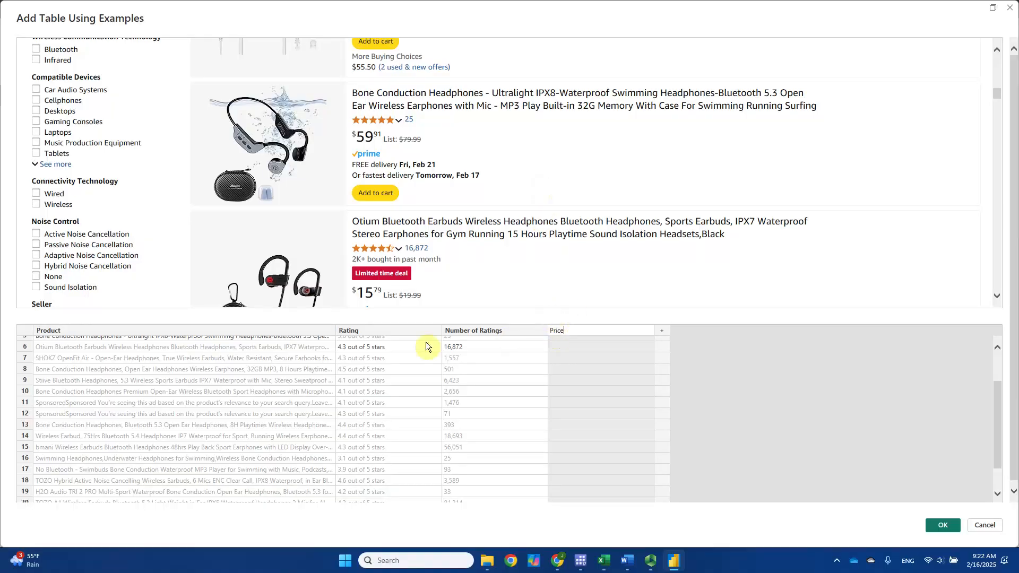
key(Return)
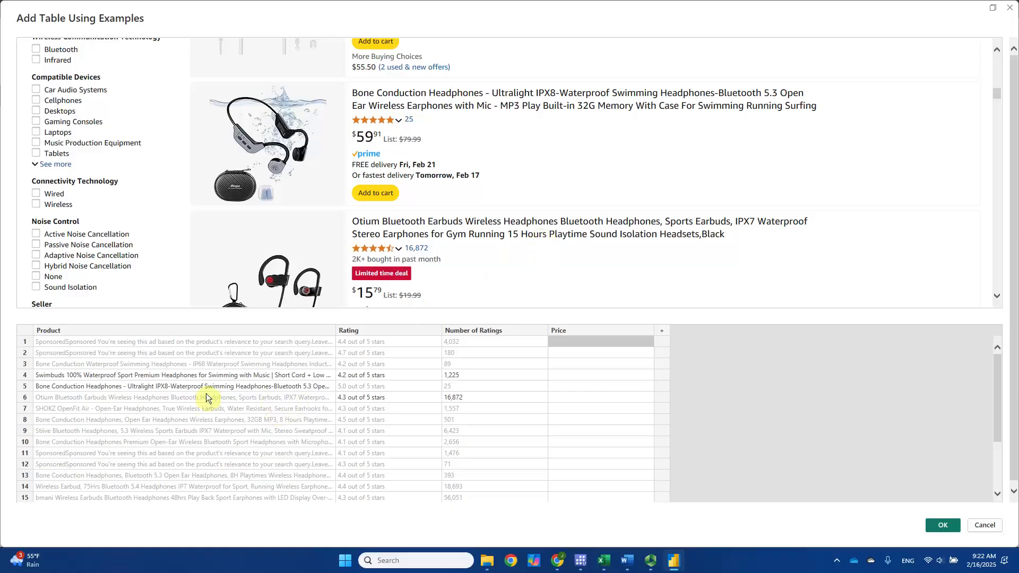
- Find the Swimbuds listing's price in the page preview and fill that row's Price cell with the suggested value $60.00
scroll(432, 206, up, 10)
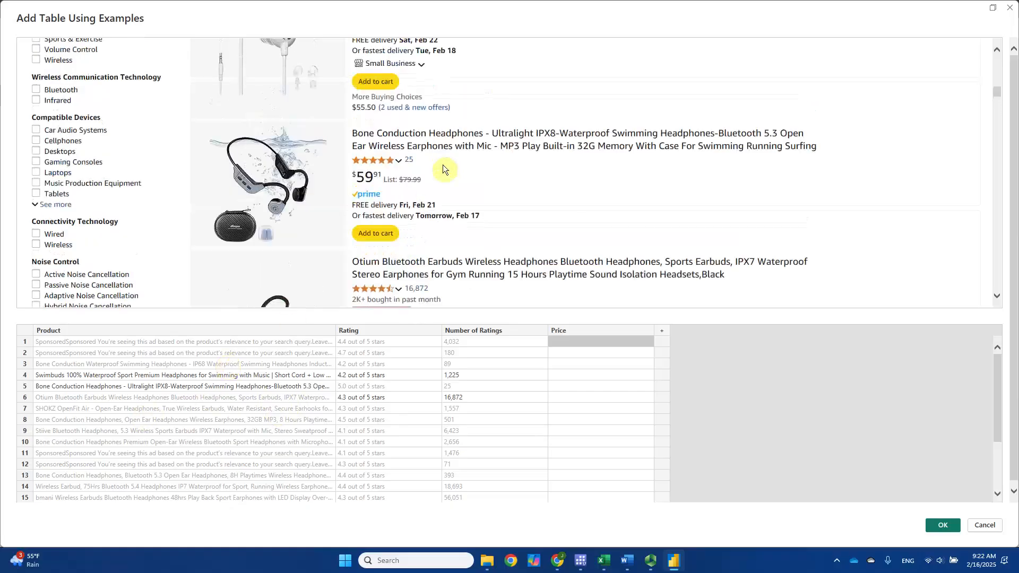
scroll(433, 208, up, 10)
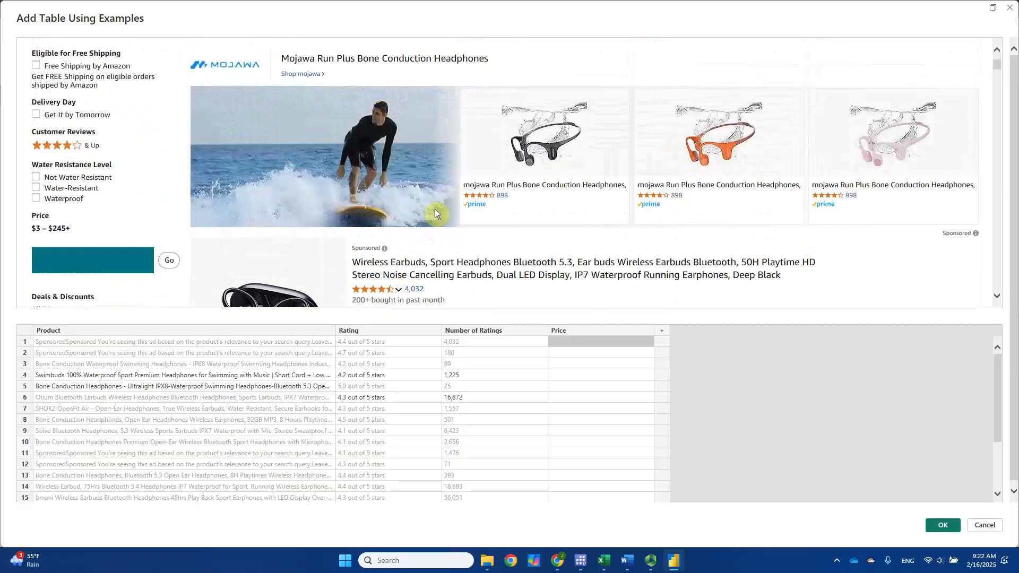
scroll(435, 209, up, 3)
scroll(434, 209, down, 10)
scroll(435, 210, down, 1)
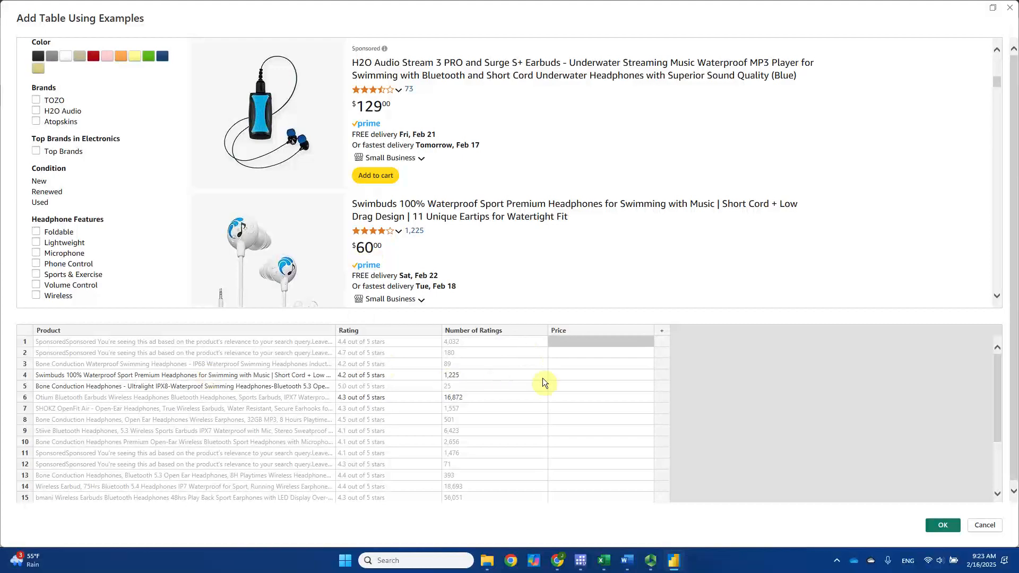
click(562, 378)
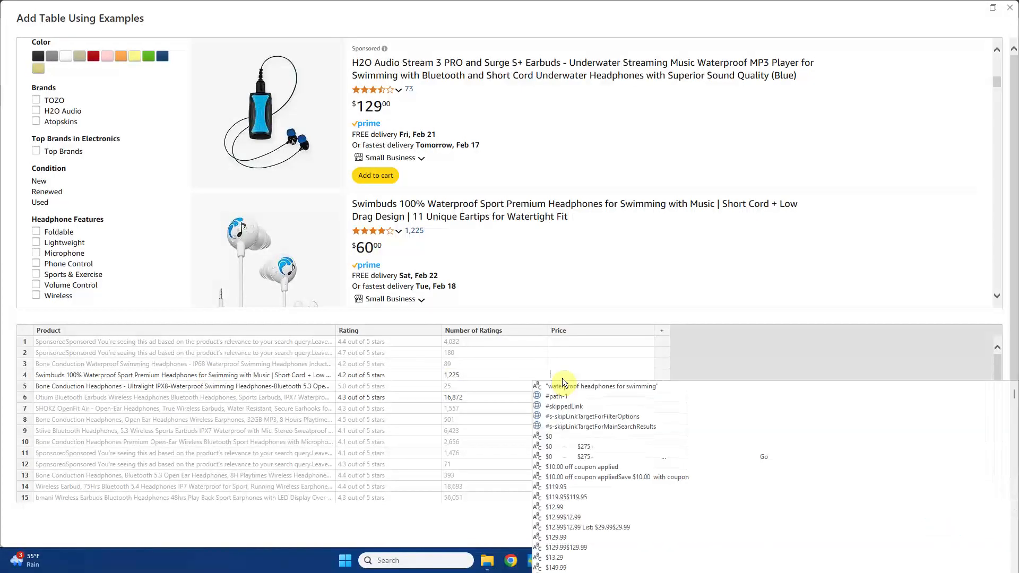
text(0)
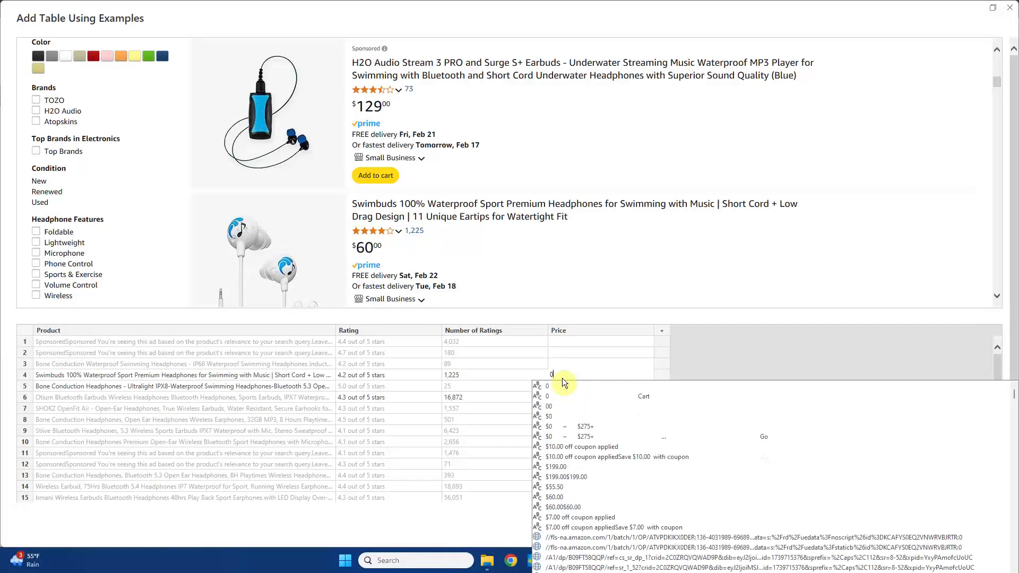
key(BackSpace)
text(60)
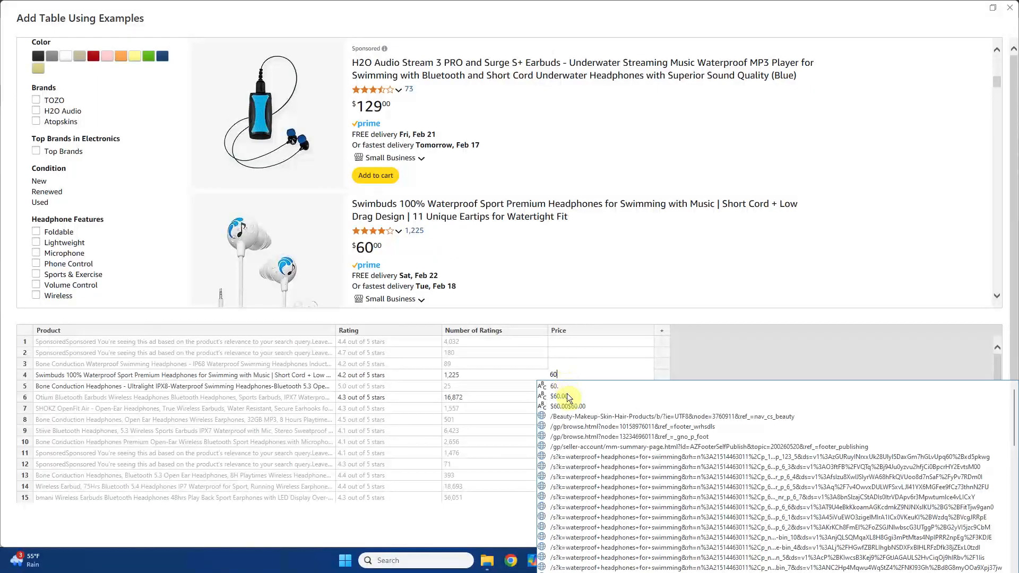
click(566, 396)
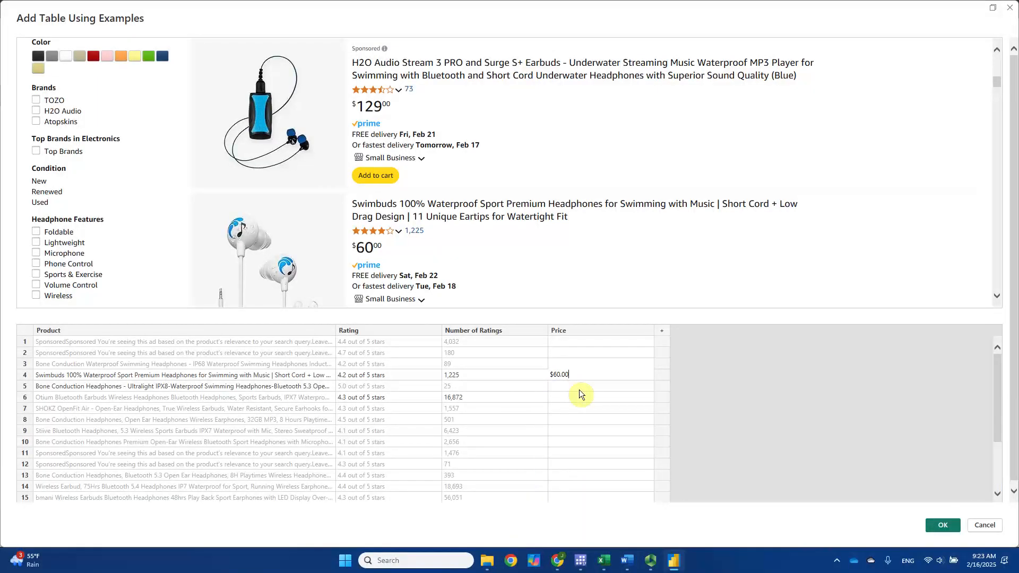
key(Return)
- Find the Otium earbuds' price in the page preview and fill their Price cell with the suggested value $15.79
scroll(457, 238, down, 2)
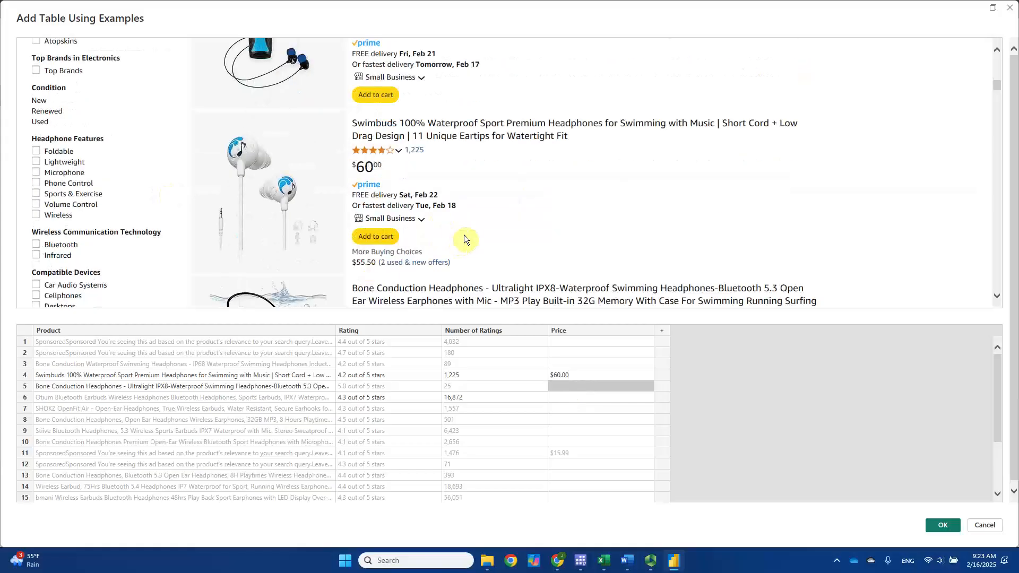
scroll(464, 238, down, 8)
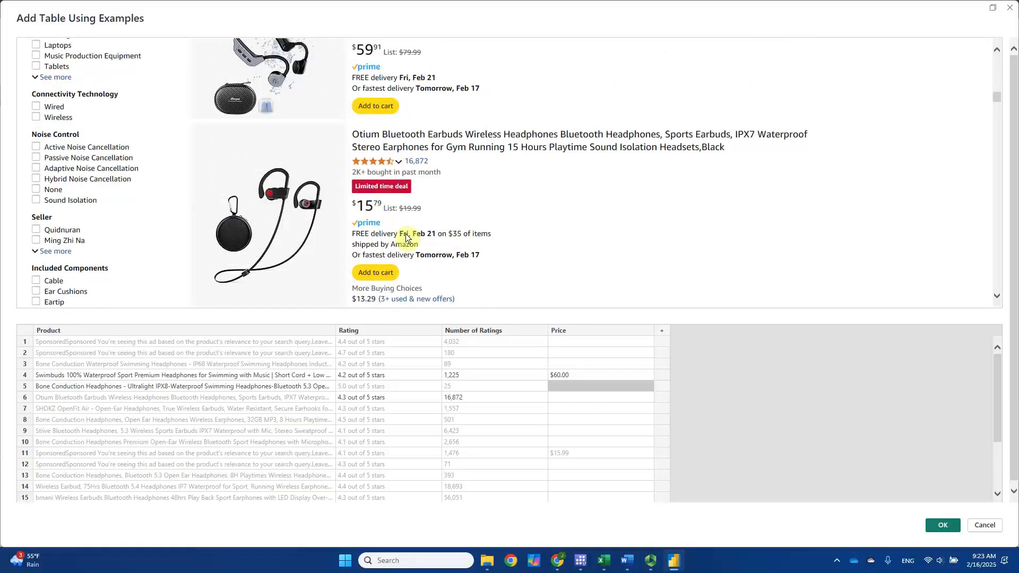
click(569, 397)
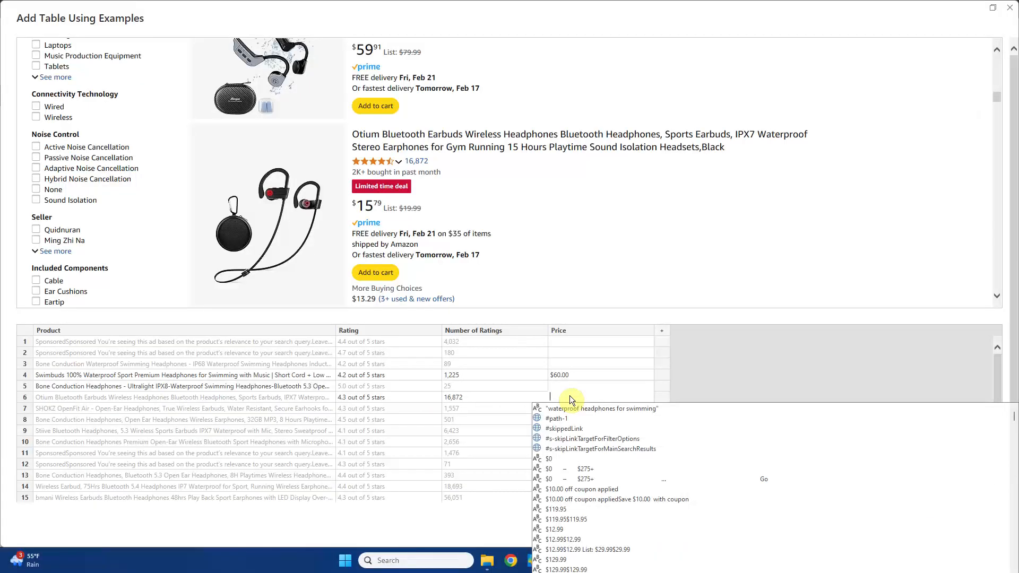
text(5)
key(BackSpace)
text(15)
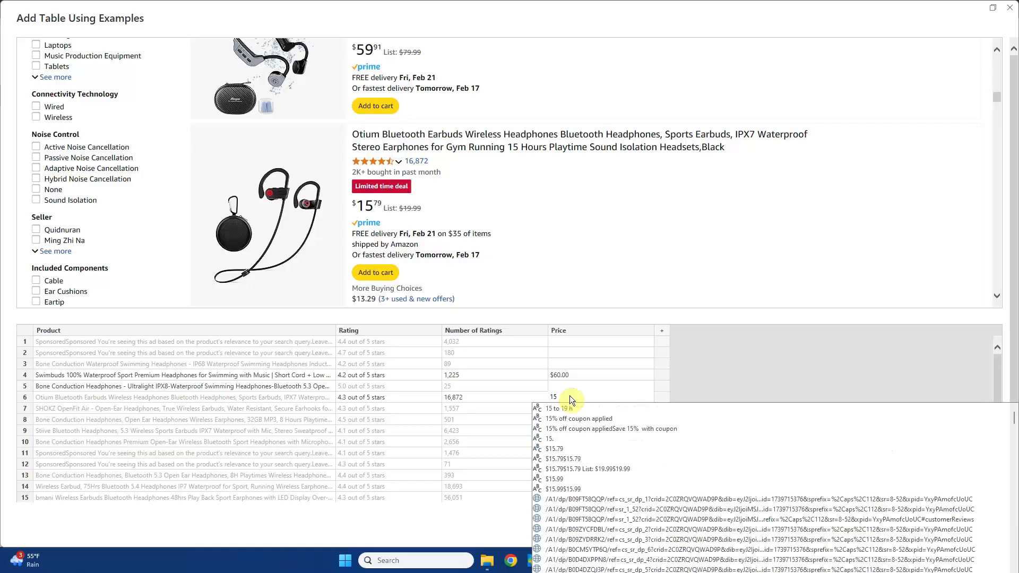
click(554, 449)
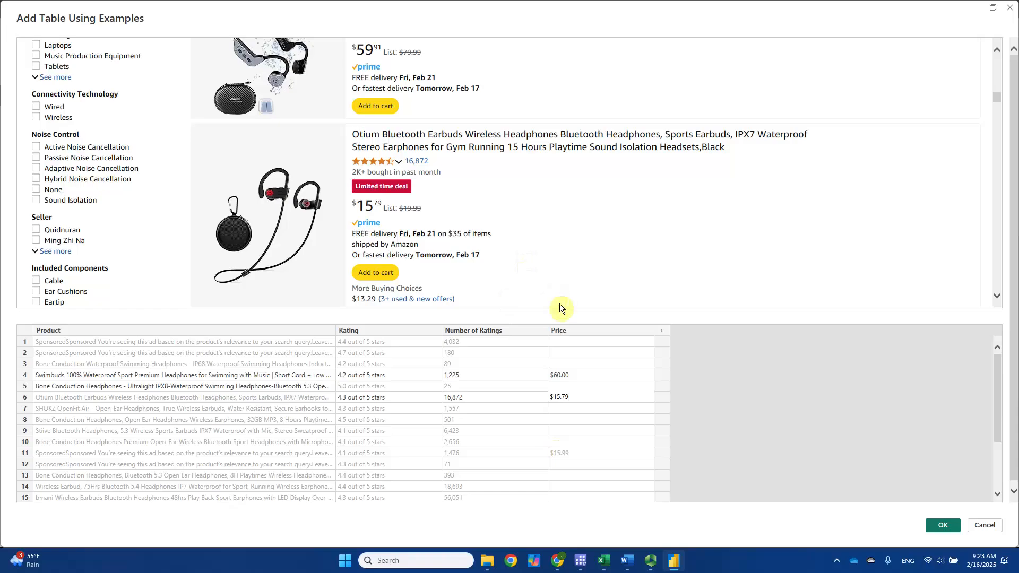
- Check the extracted prices against the SHOKZ OpenFit Air listing, and look up the Stiive headphones, whose Price cell is empty, in the page preview
scroll(520, 238, down, 1)
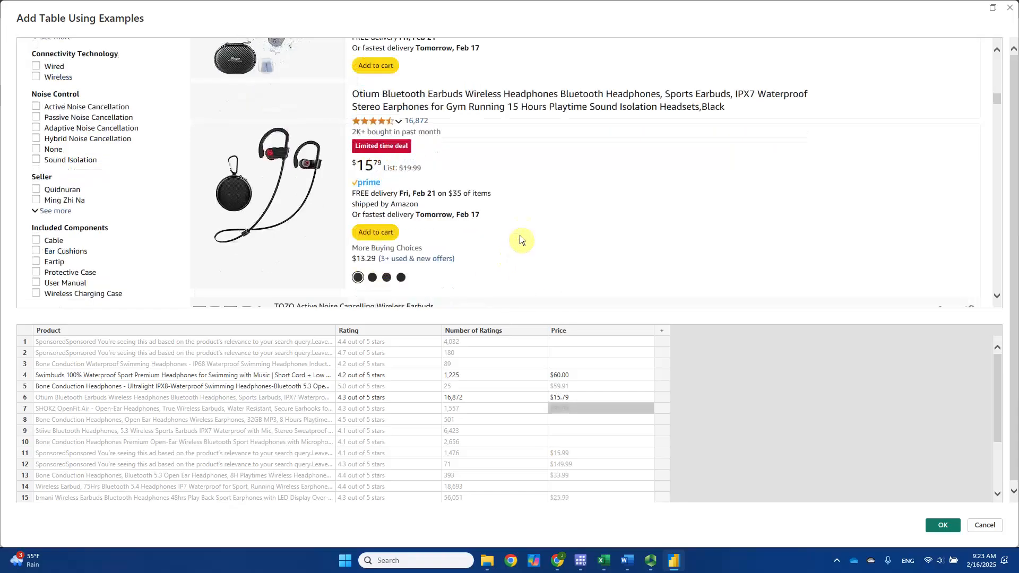
scroll(518, 236, down, 5)
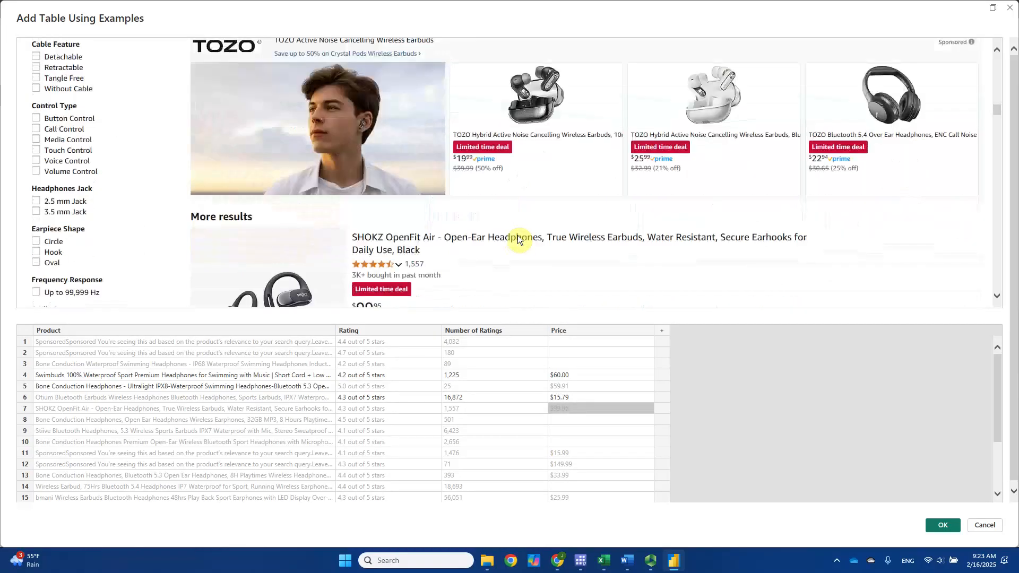
scroll(518, 240, down, 1)
scroll(425, 223, down, 1)
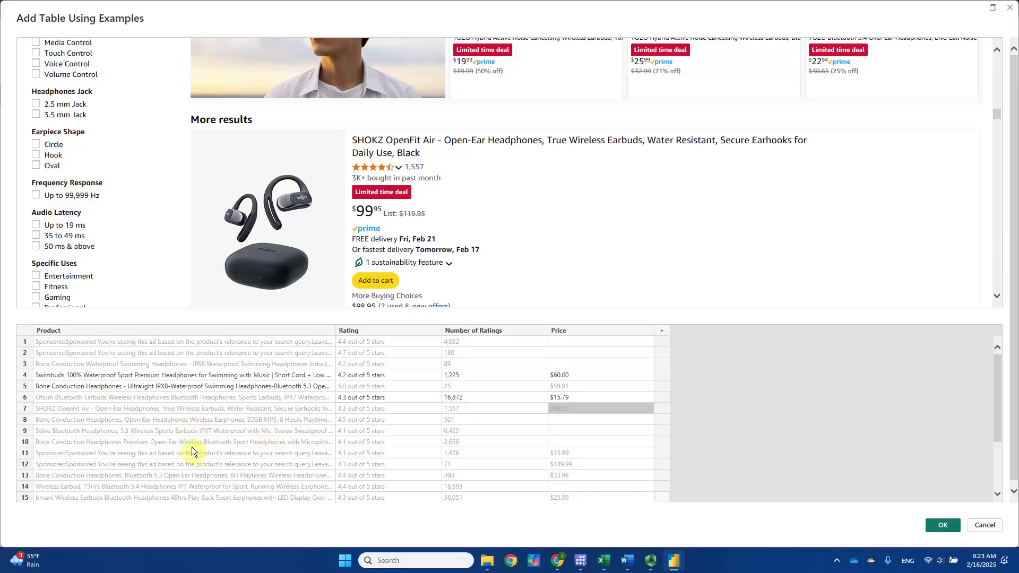
click(174, 433)
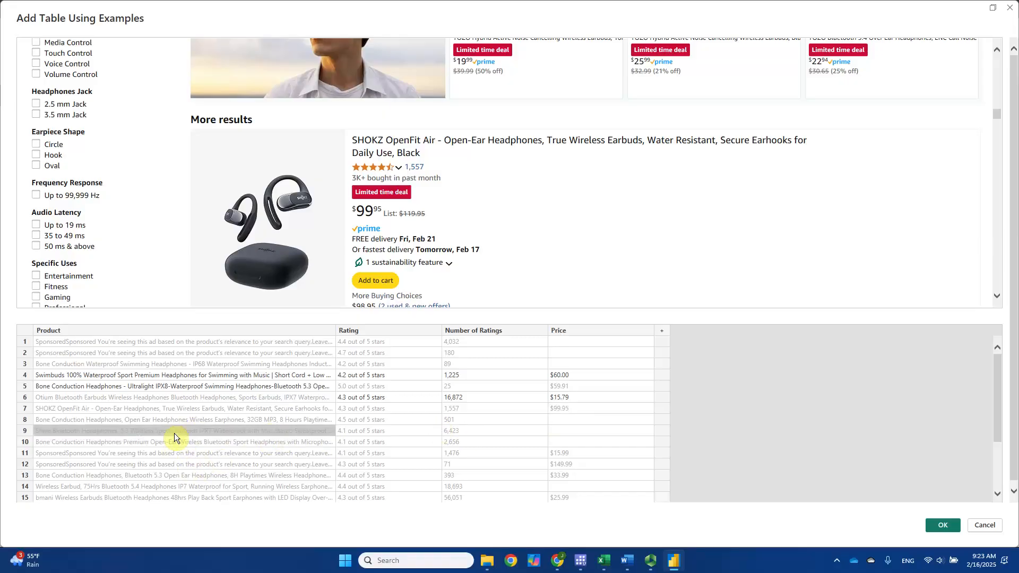
scroll(78, 437, down, 1)
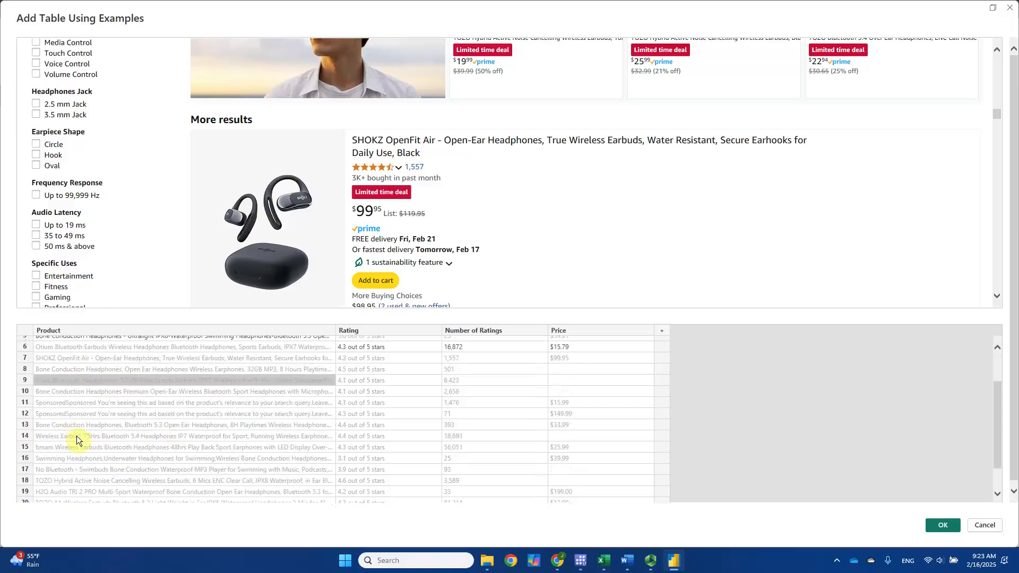
click(157, 370)
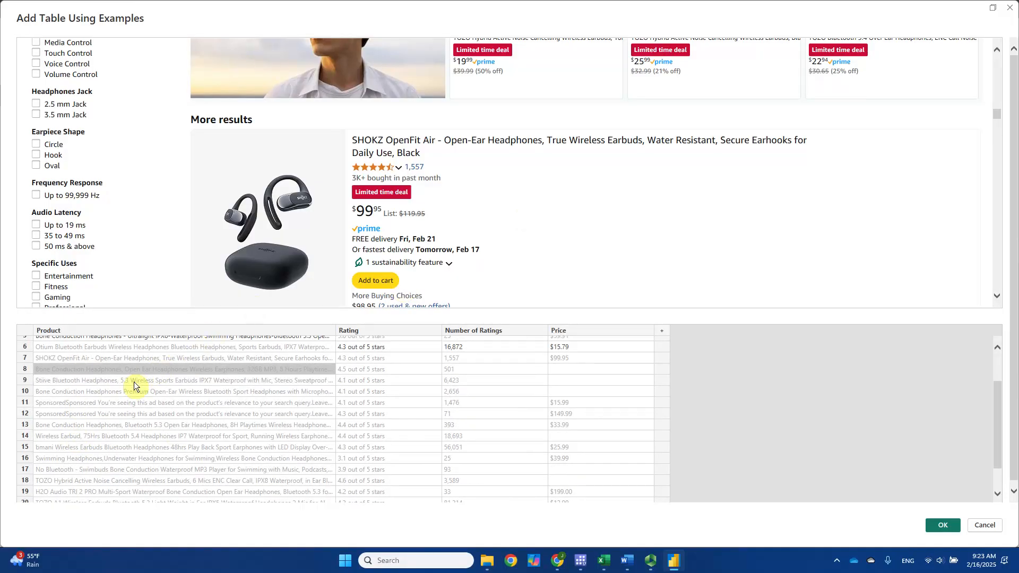
click(133, 381)
scroll(568, 238, down, 3)
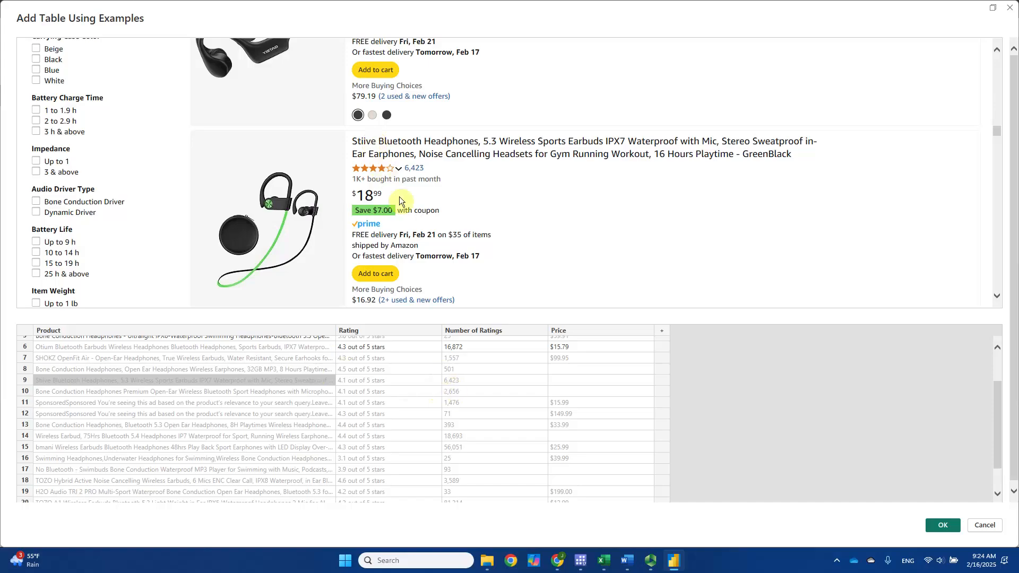
- Fill the Price cell of the Stiive Bluetooth Headphones row with the suggested value $18.99
click(557, 381)
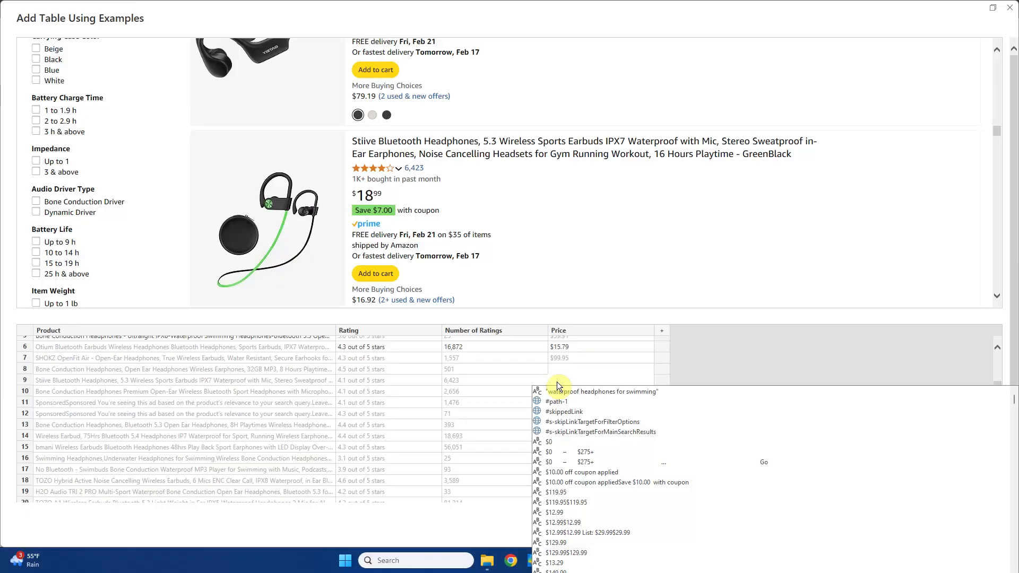
text($)
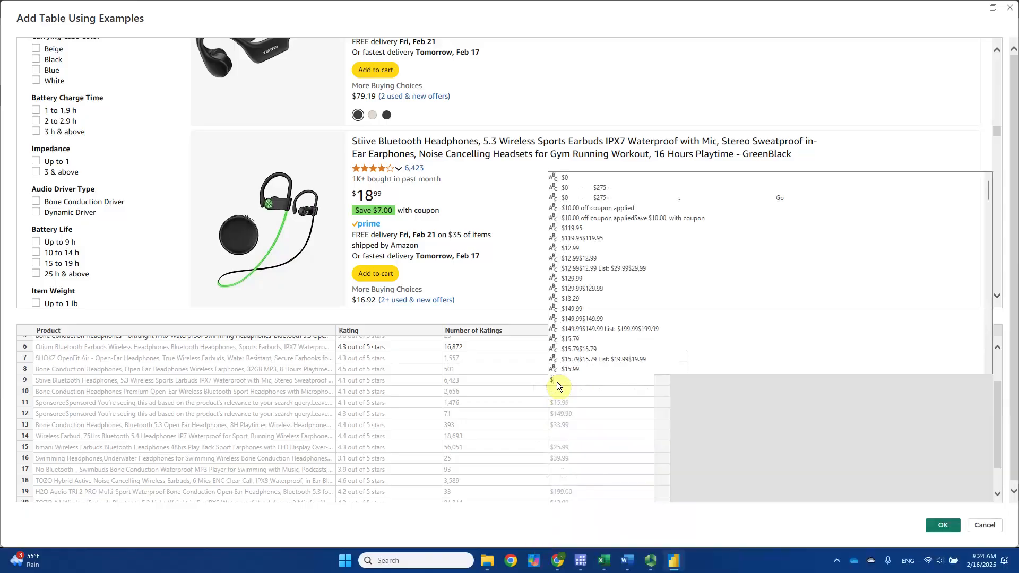
text(18)
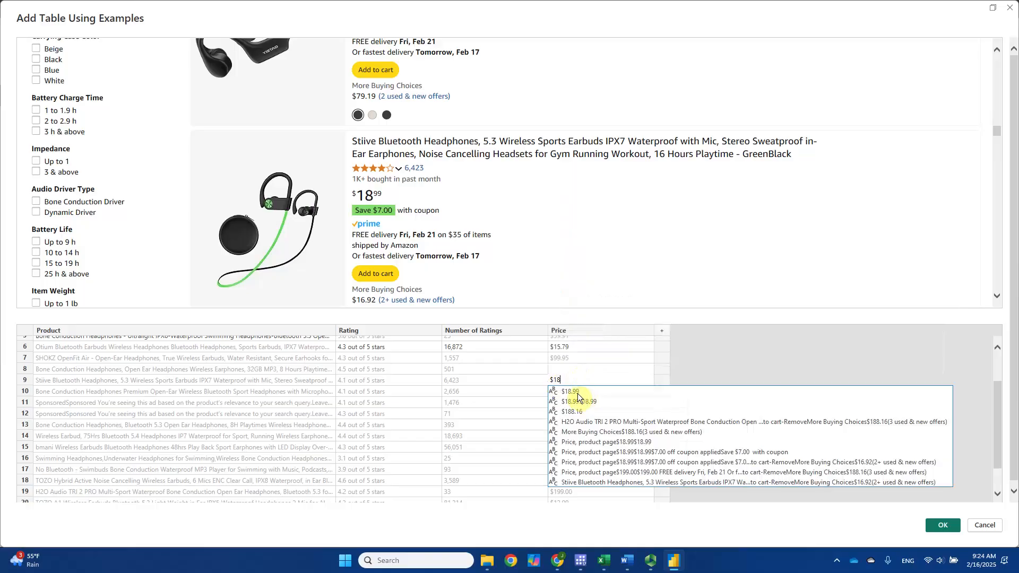
click(577, 394)
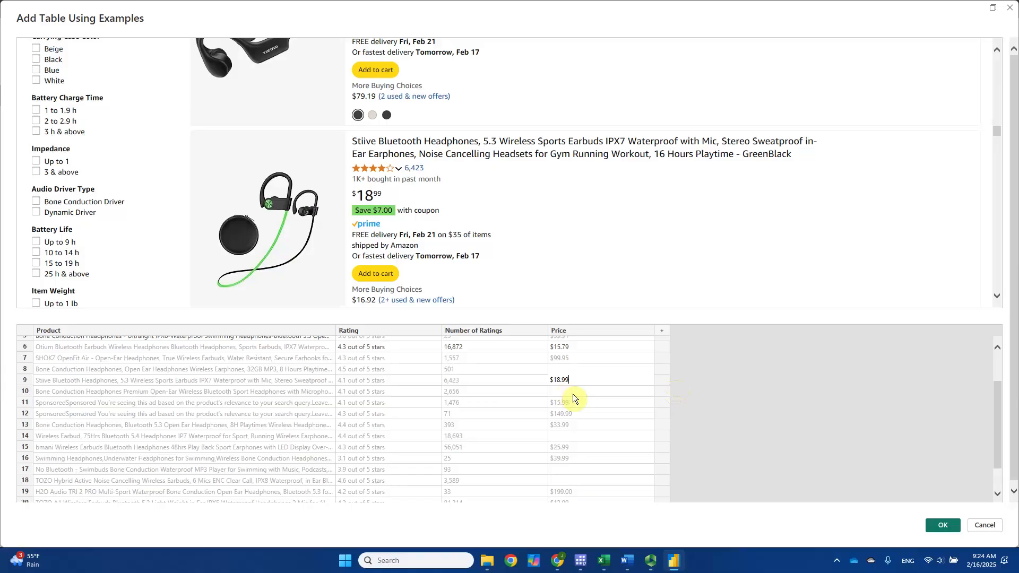
key(Return)
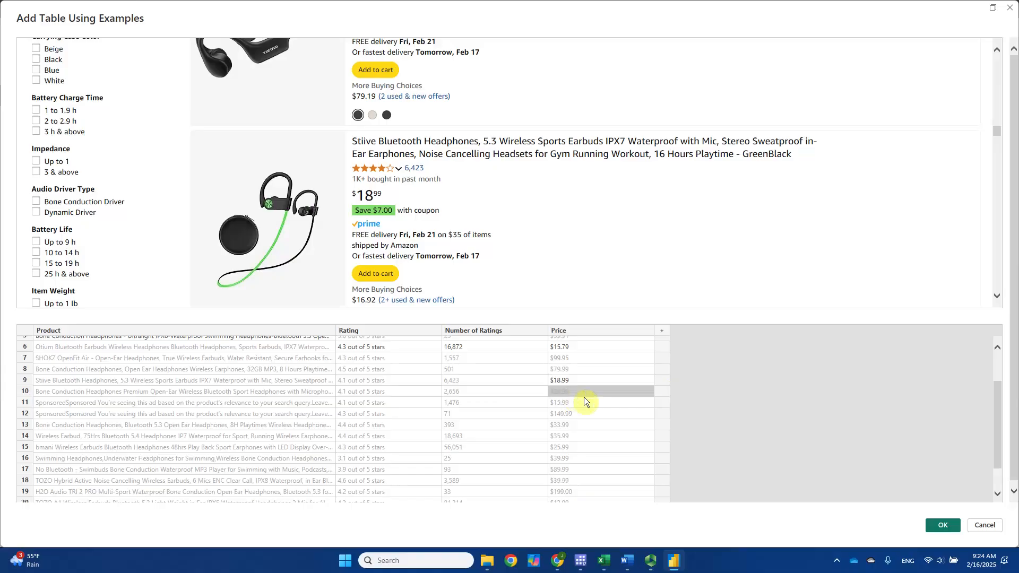
- Accept the completed example table and open the resulting custom table for data transformation
scroll(594, 423, up, 2)
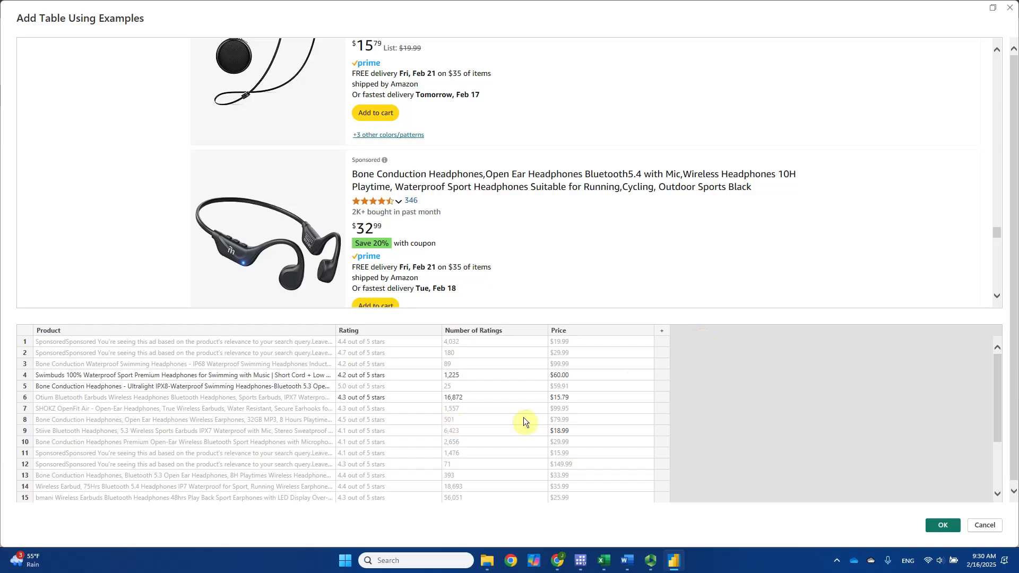
click(940, 527)
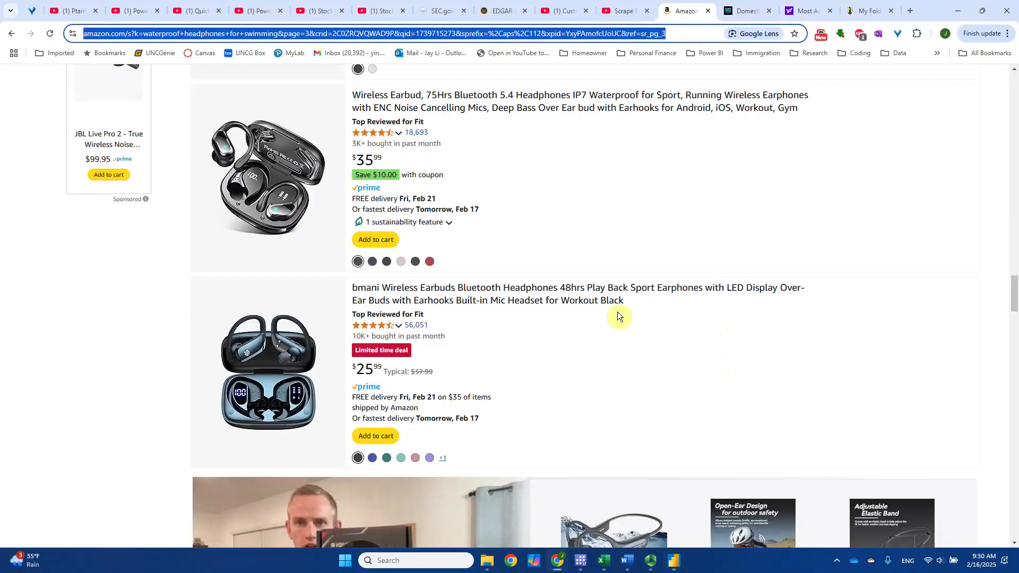
click(674, 561)
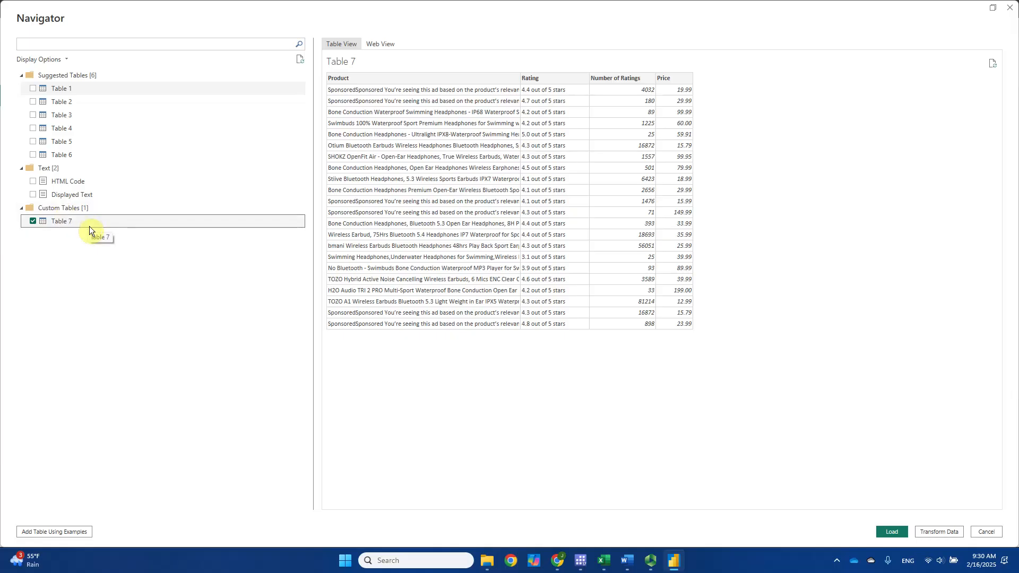
click(953, 532)
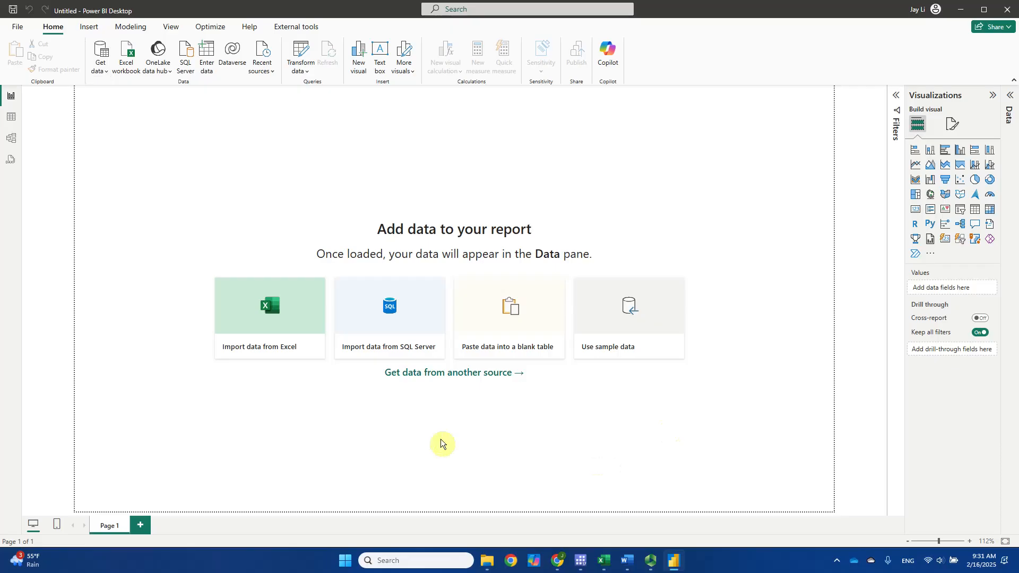